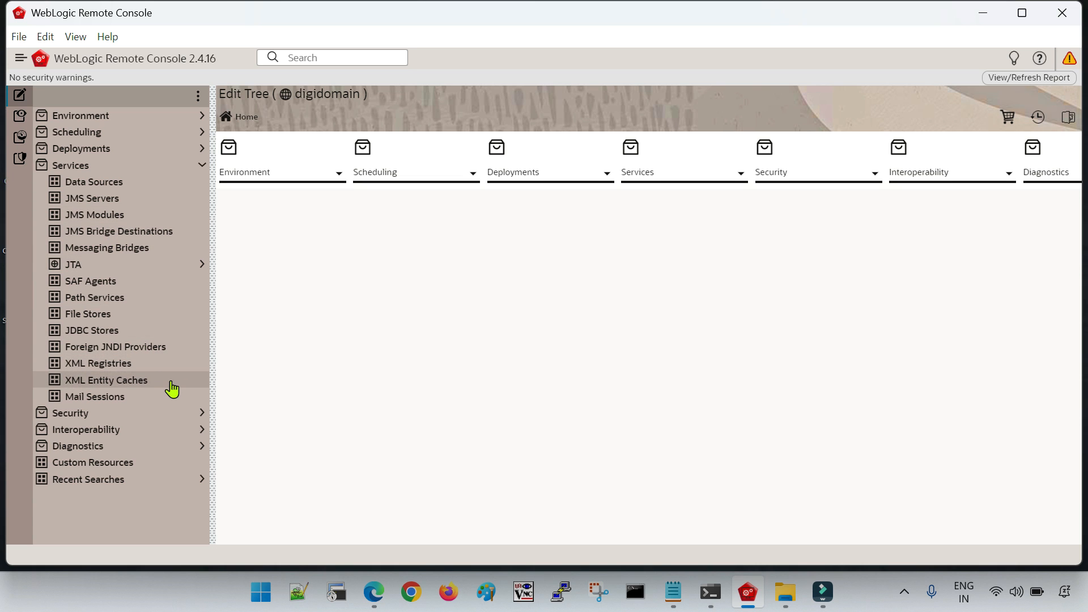
Step: Look through the domain's existing file stores, JMS servers and JMS modules in the Edit Tree
left_click(91, 319)
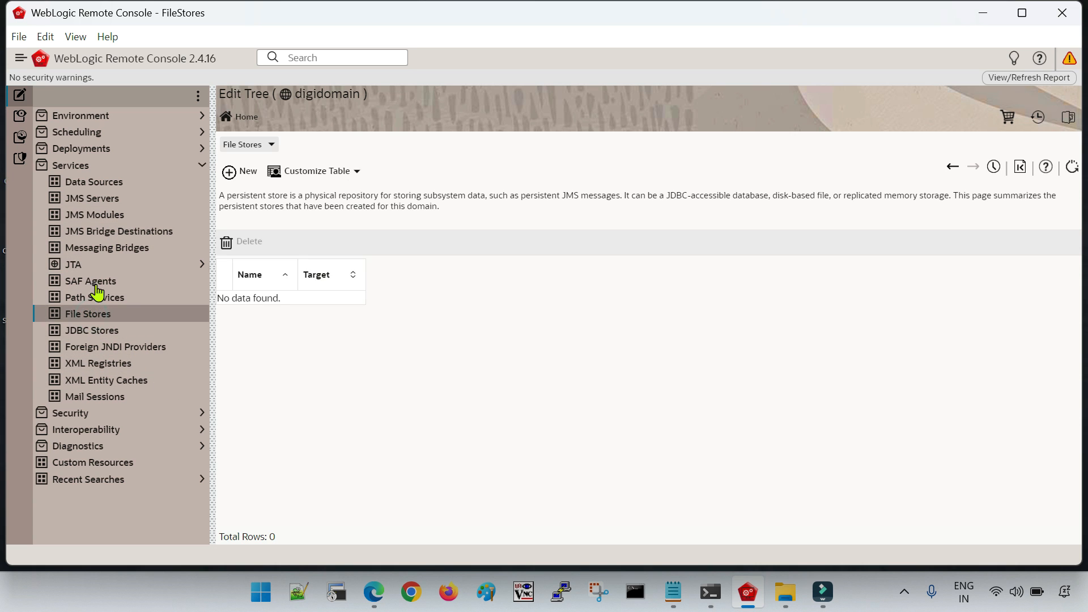
left_click(102, 200)
left_click(102, 216)
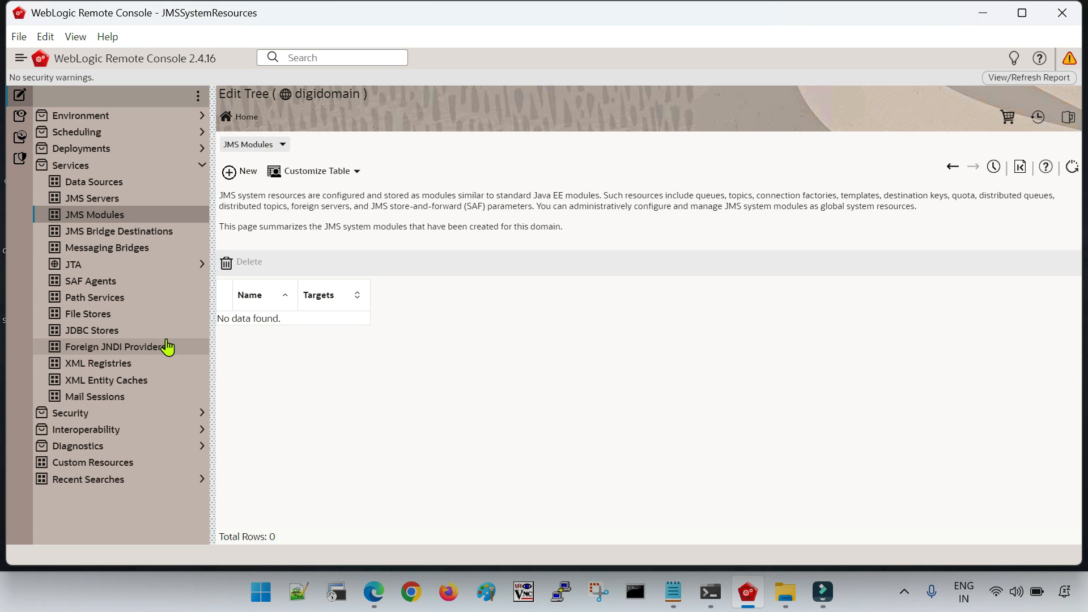
Step: Create a new file store named FS1 under the domain's services
left_click(118, 318)
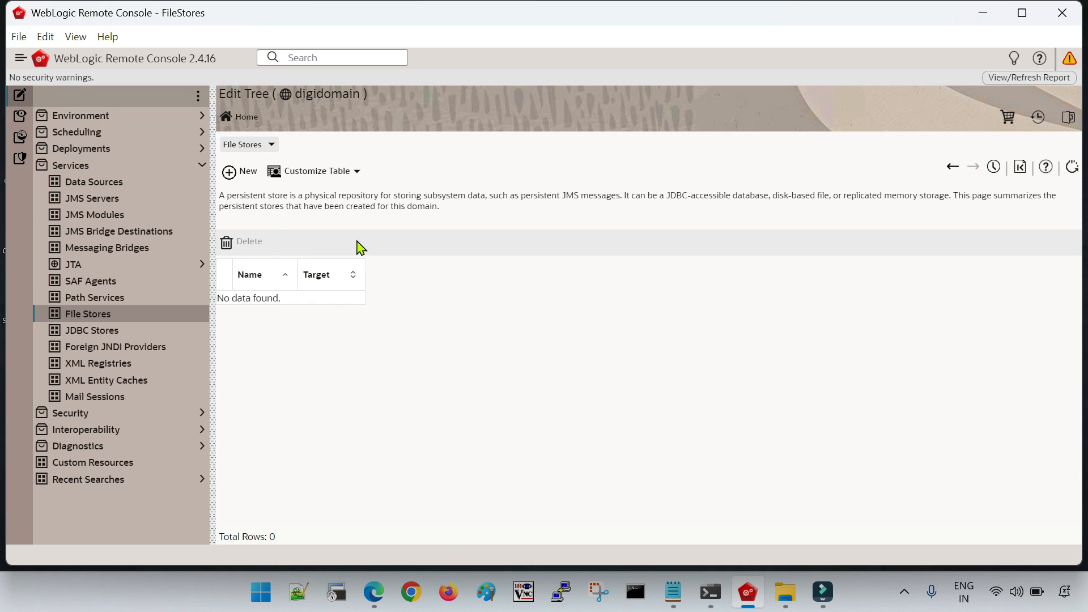
left_click(244, 171)
left_click(502, 244)
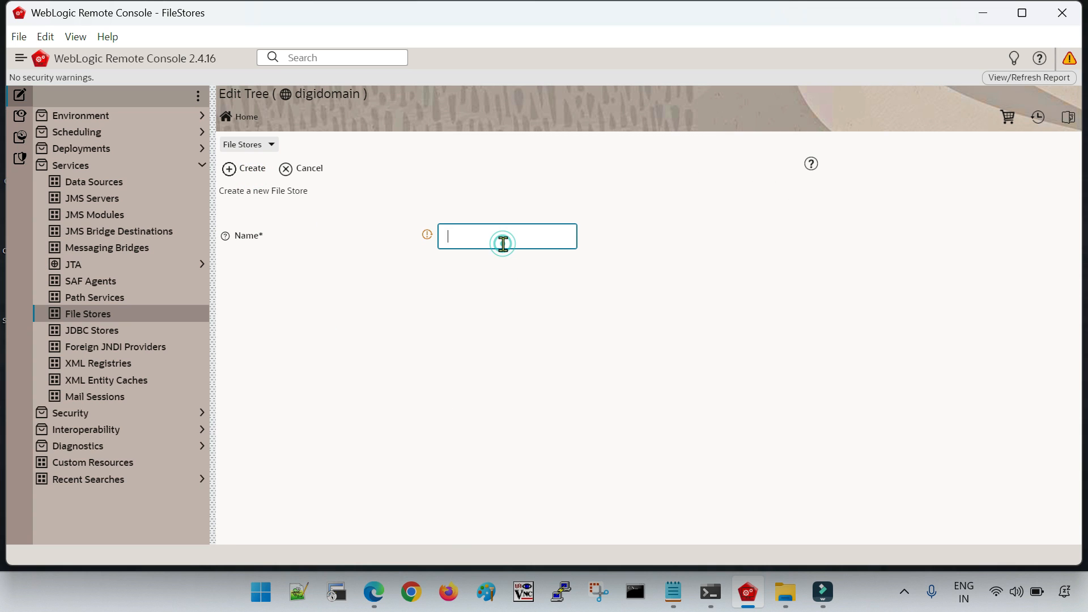
type("FS1")
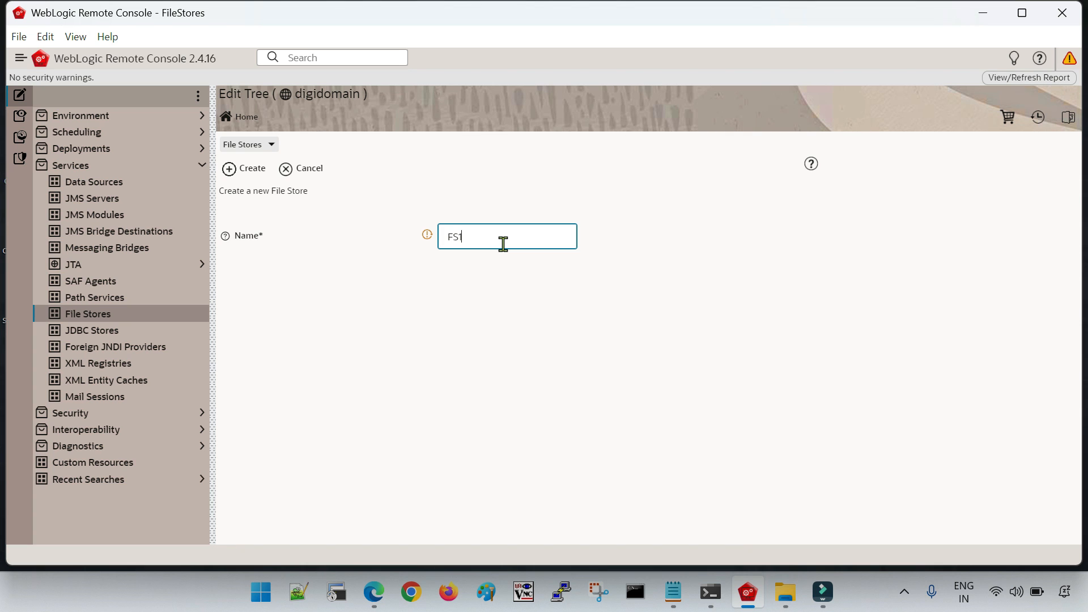
left_click(462, 321)
left_click(255, 170)
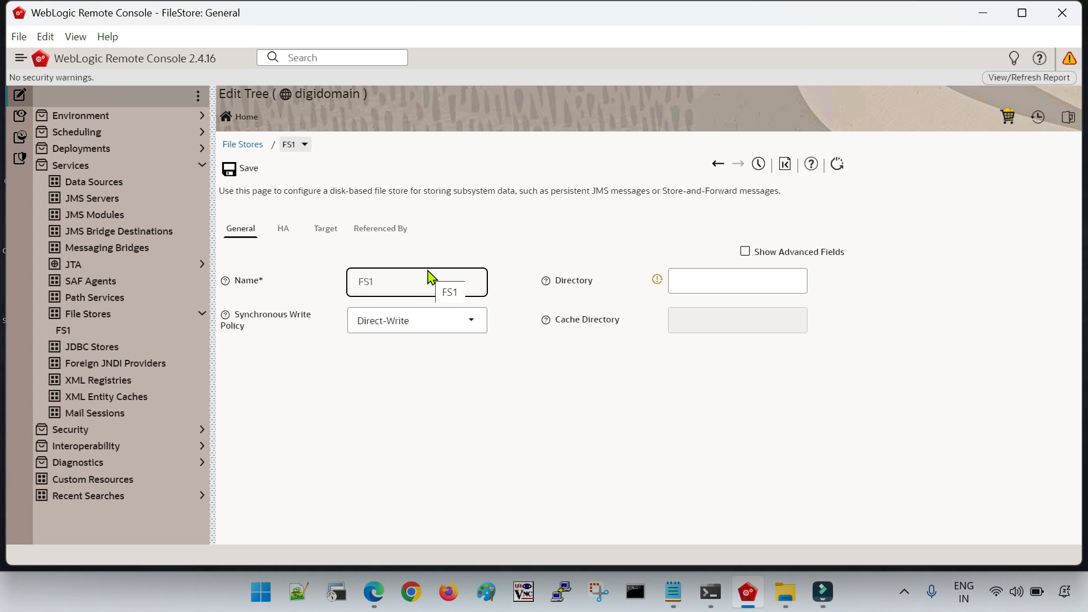
Step: Target the file store FS1 to DServer_1, leaving its directory blank, and save the change
left_click(742, 282)
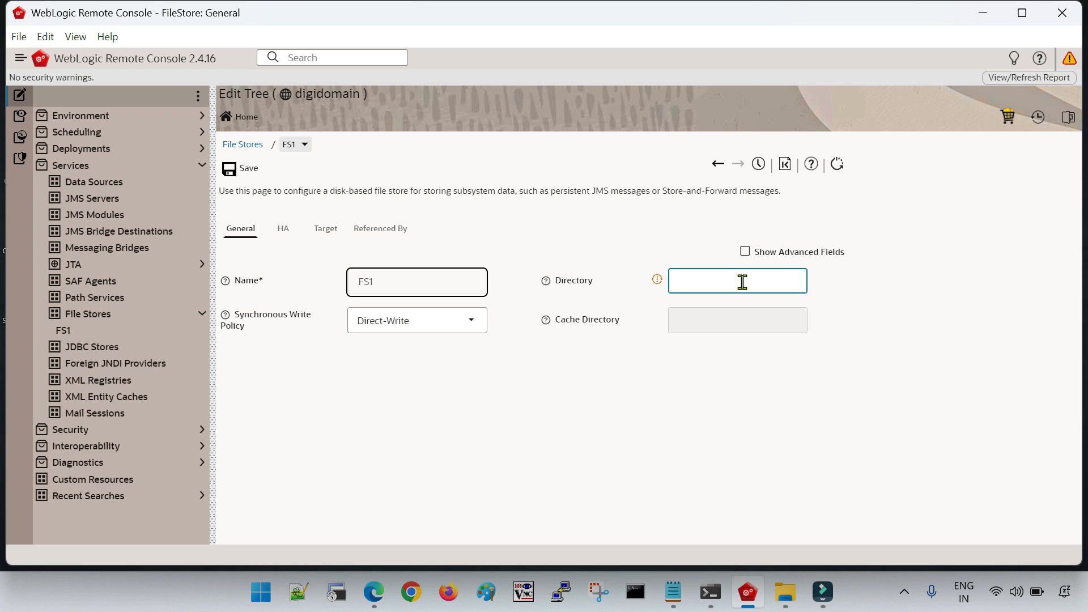
left_click(522, 379)
left_click(331, 230)
left_click(576, 289)
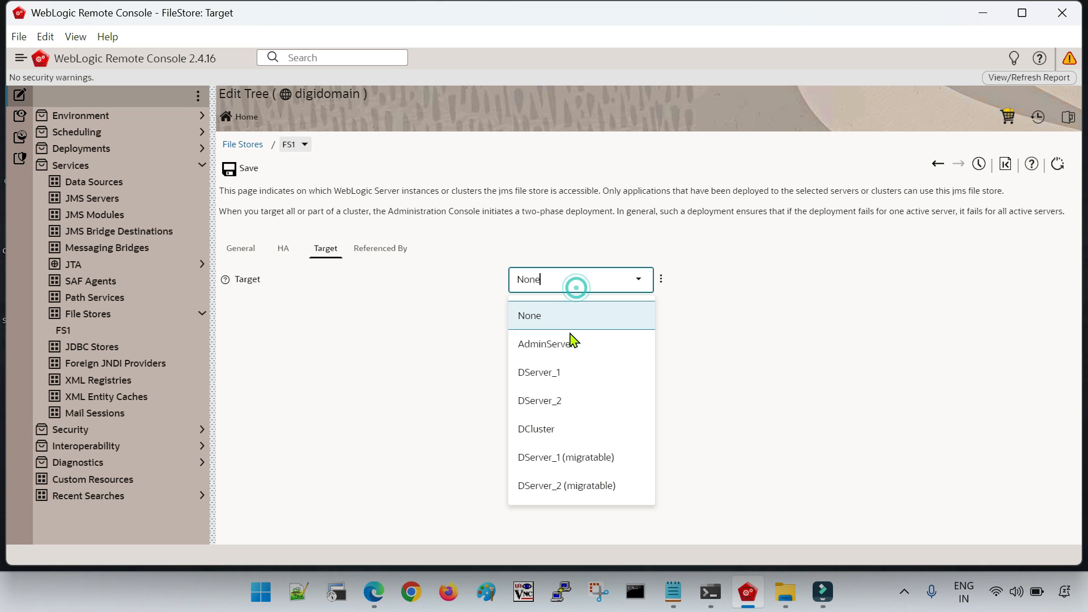
left_click(566, 378)
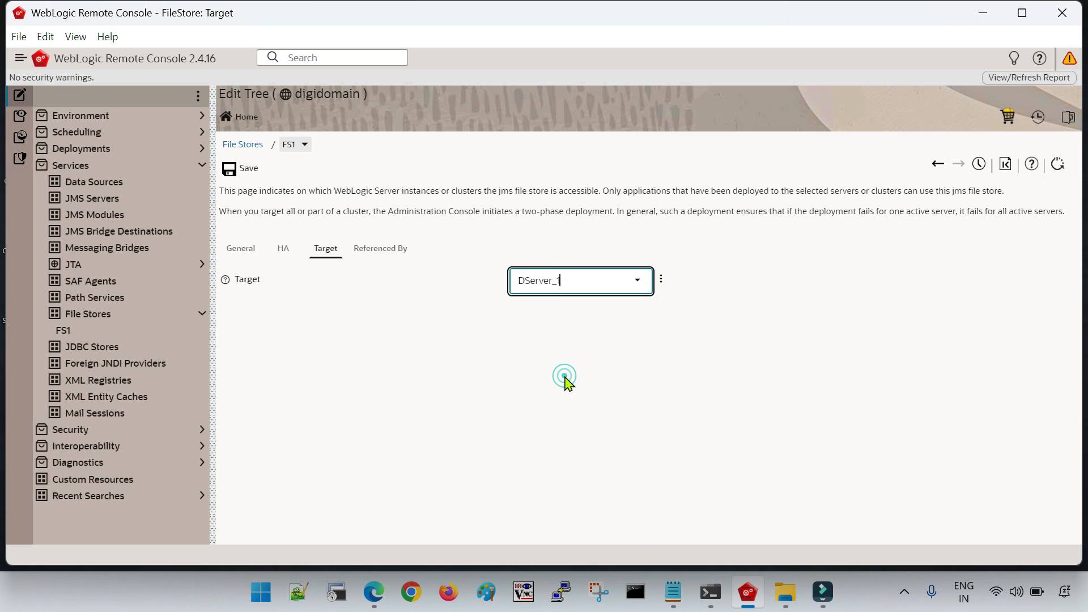
left_click(569, 382)
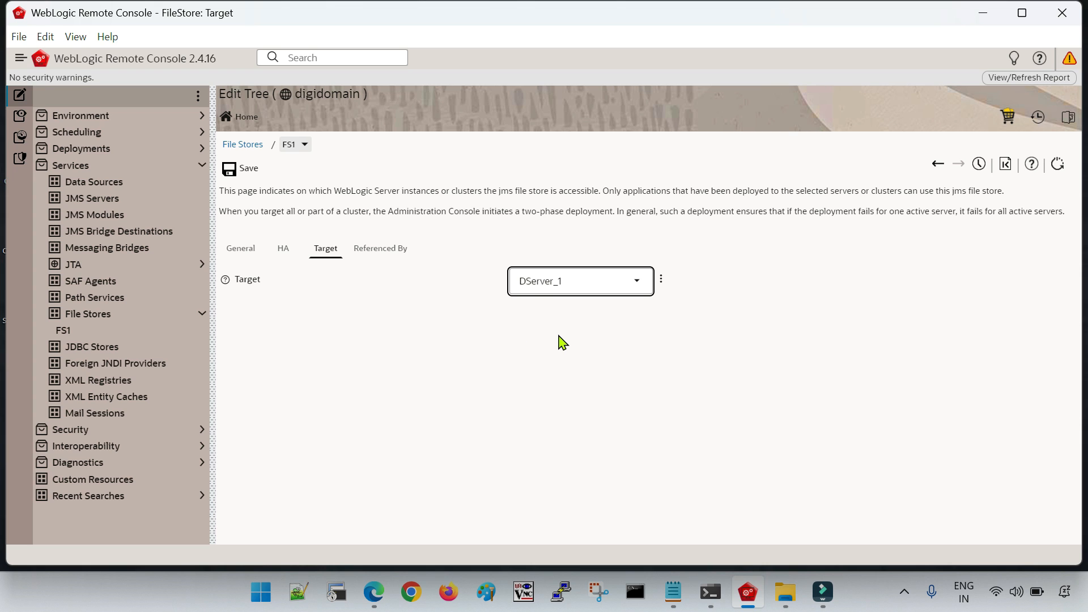
left_click(264, 173)
Step: Check the target of FS1 in the file stores list and look at the JDBC stores
left_click(106, 321)
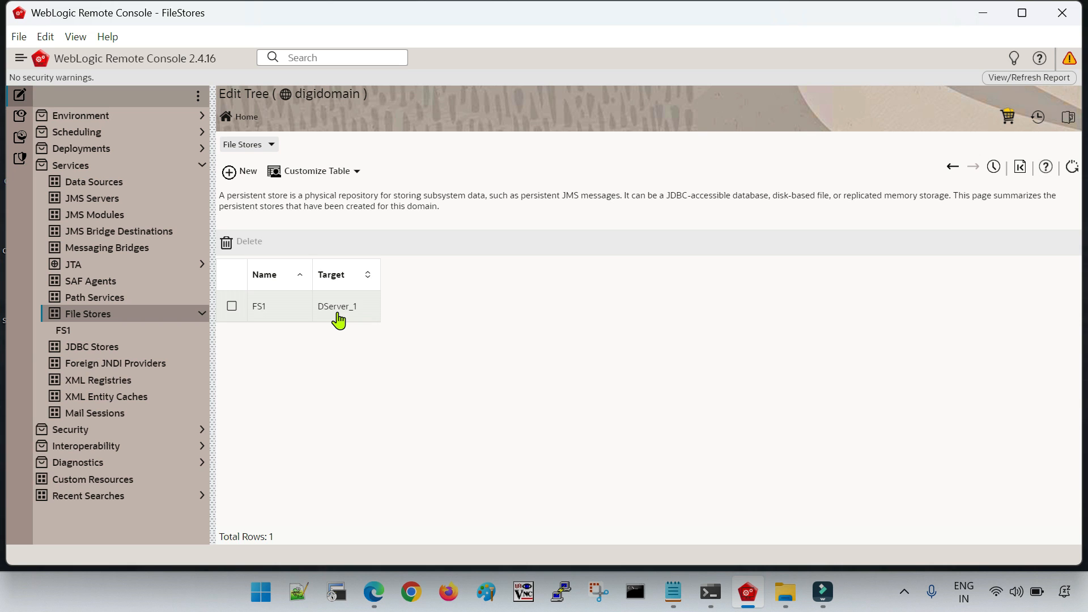
left_click(118, 355)
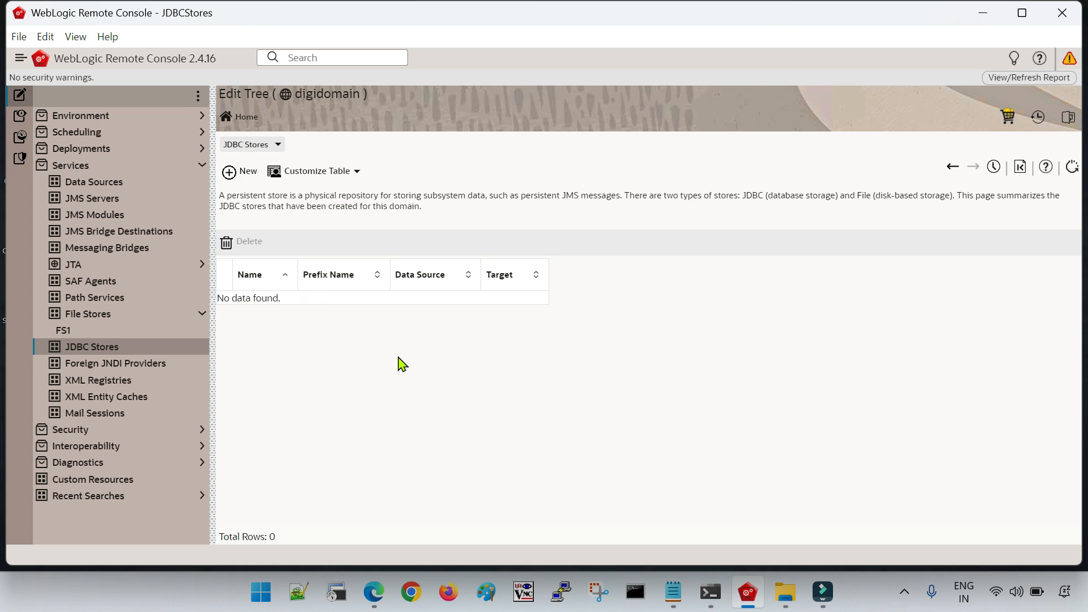
left_click(151, 317)
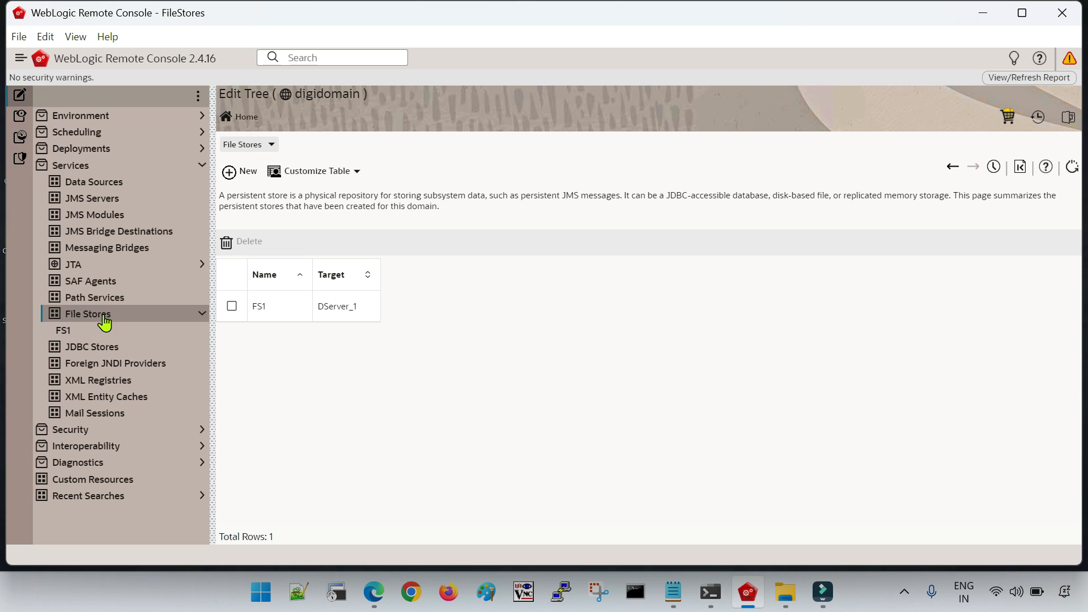
Step: Create a new JMS server named JMSServer1
left_click(108, 200)
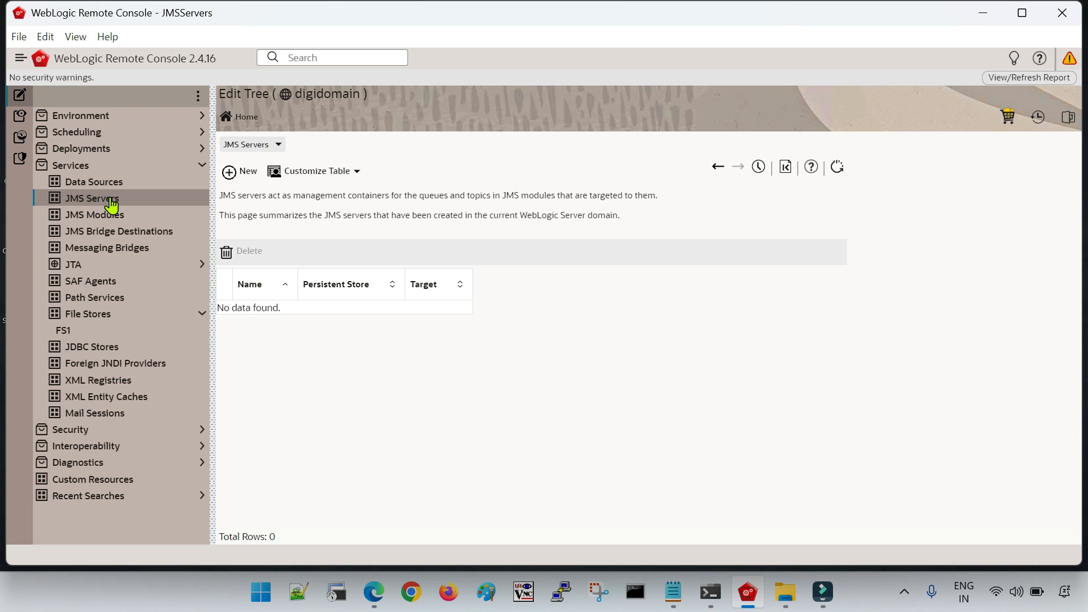
left_click(254, 177)
left_click(486, 242)
type("JMS")
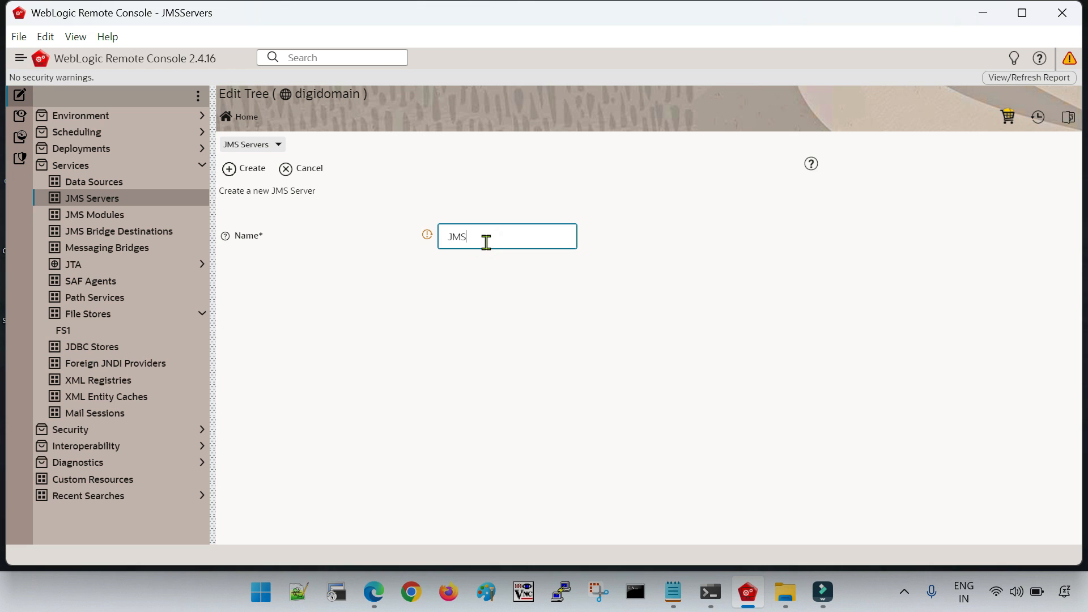
type("Server1")
left_click(252, 170)
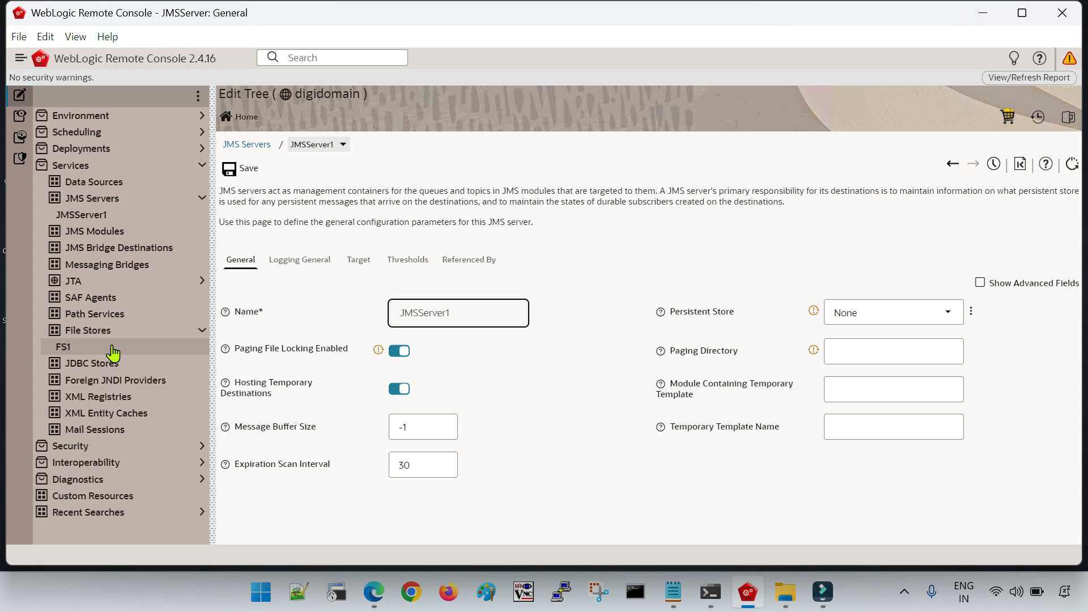
Step: Set the persistent store of JMSServer1 to FS1 and save the general settings
left_click(951, 317)
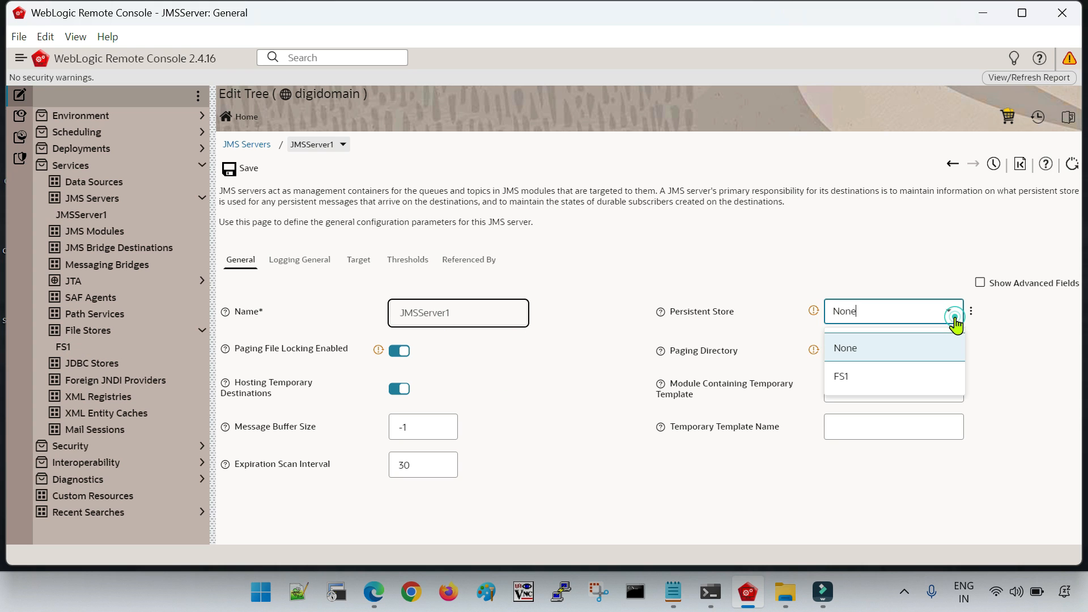
left_click(883, 373)
left_click(652, 495)
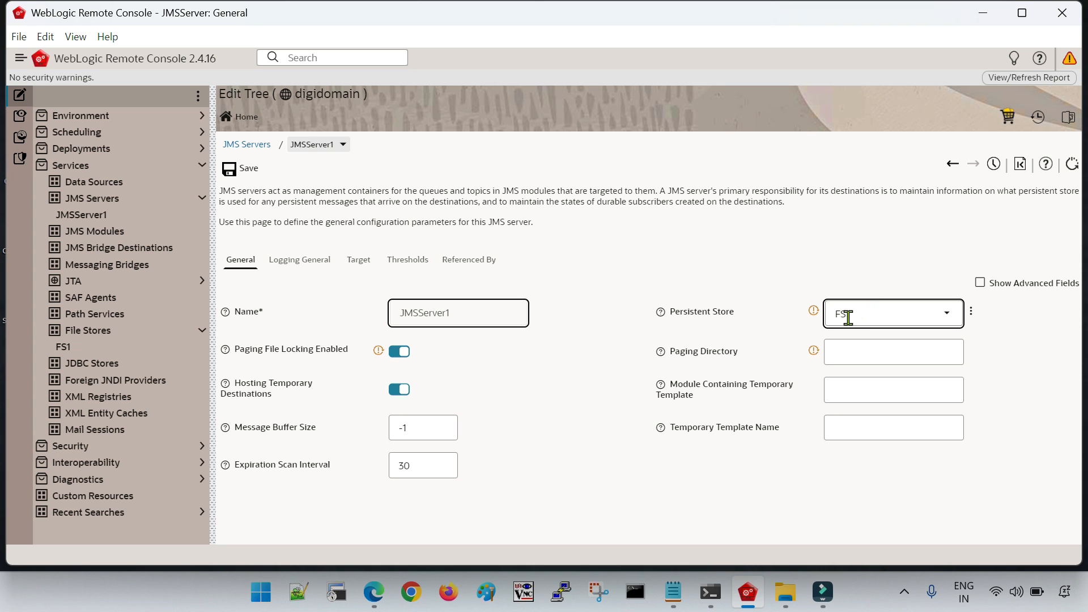
left_click(359, 260)
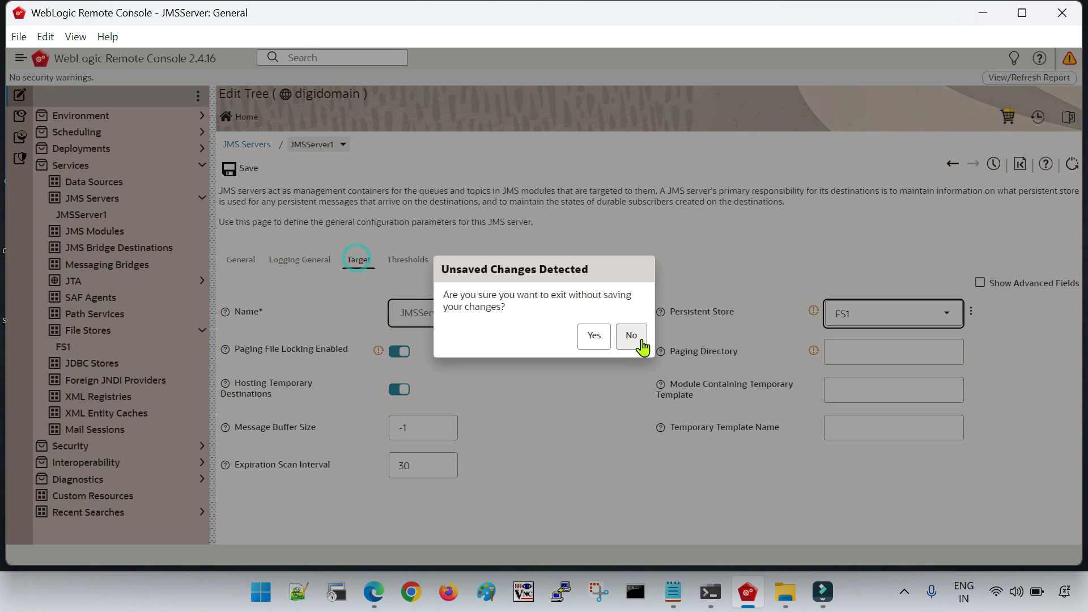
left_click(632, 337)
left_click(240, 169)
Step: Target the JMS server JMSServer1 to DServer_1 and save the change
left_click(359, 262)
left_click(616, 272)
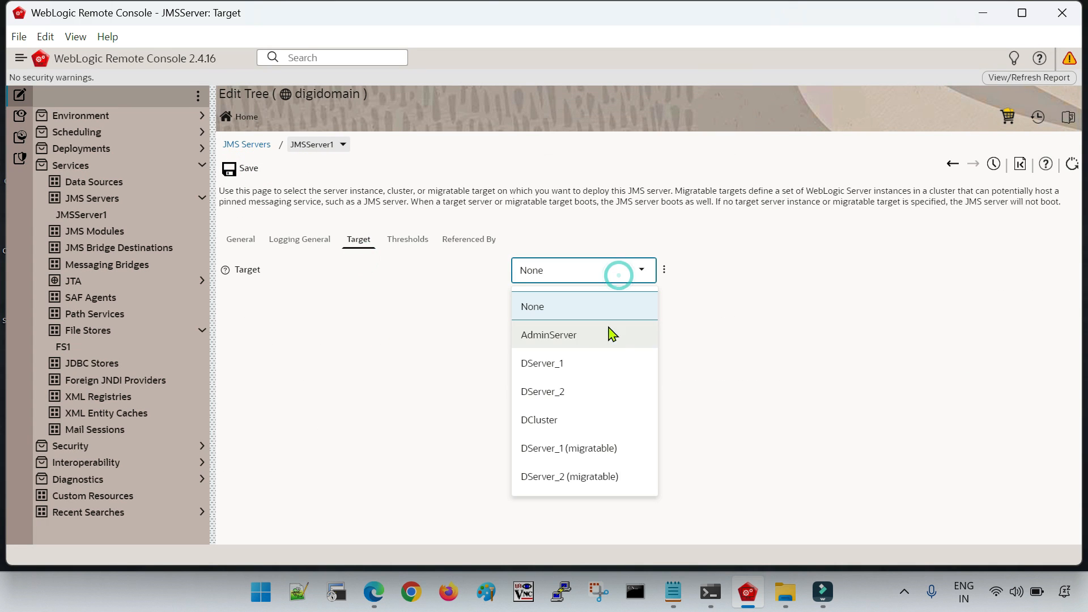
left_click(600, 369)
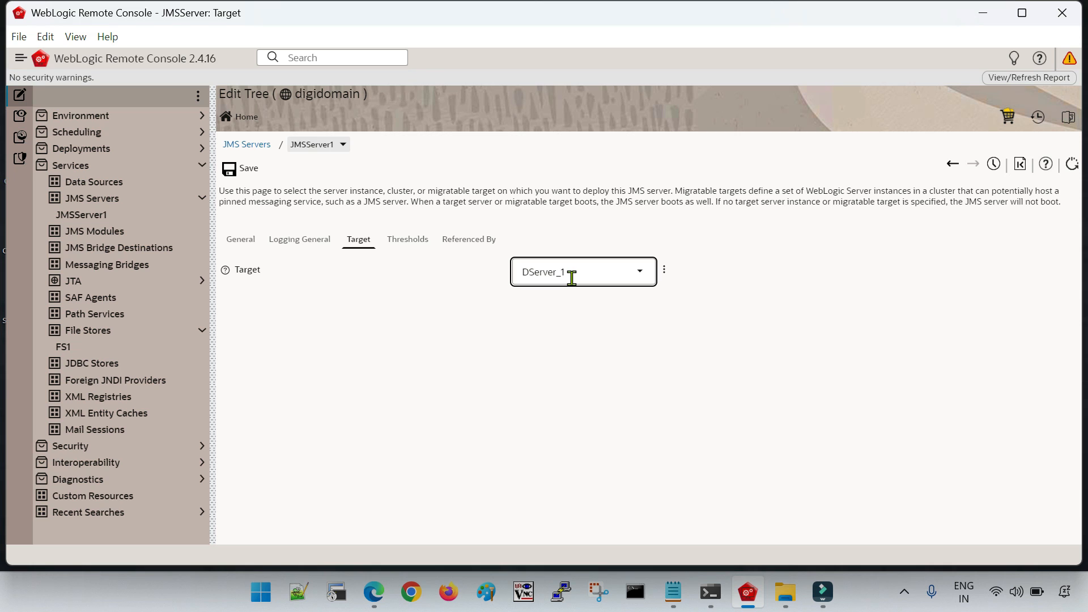
left_click(233, 169)
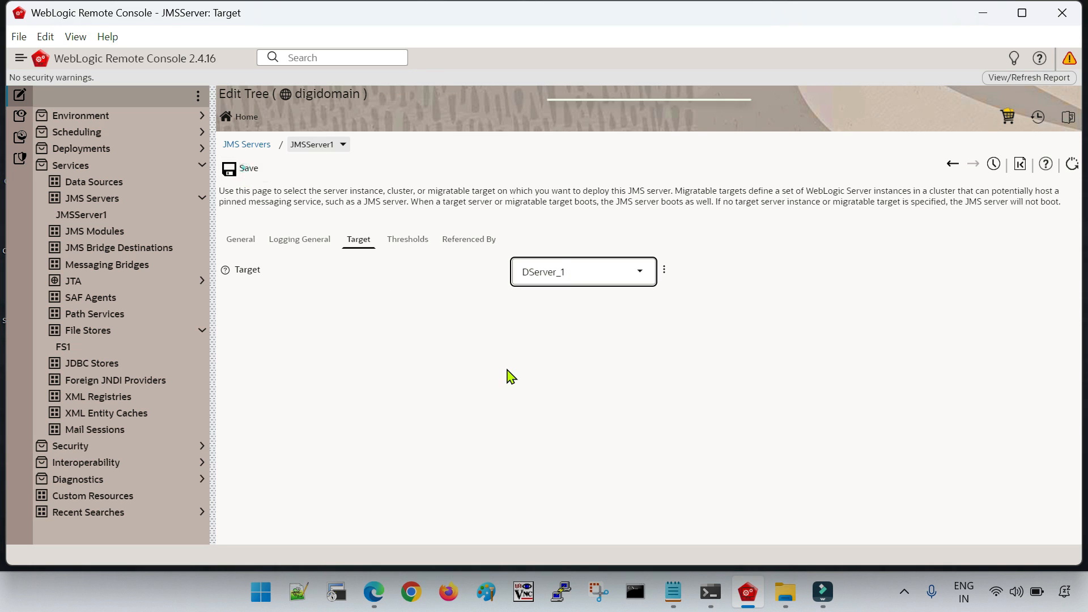
Step: Compare the targets of the file store FS1 and the JMS server JMSServer1 in their summary lists
left_click(99, 330)
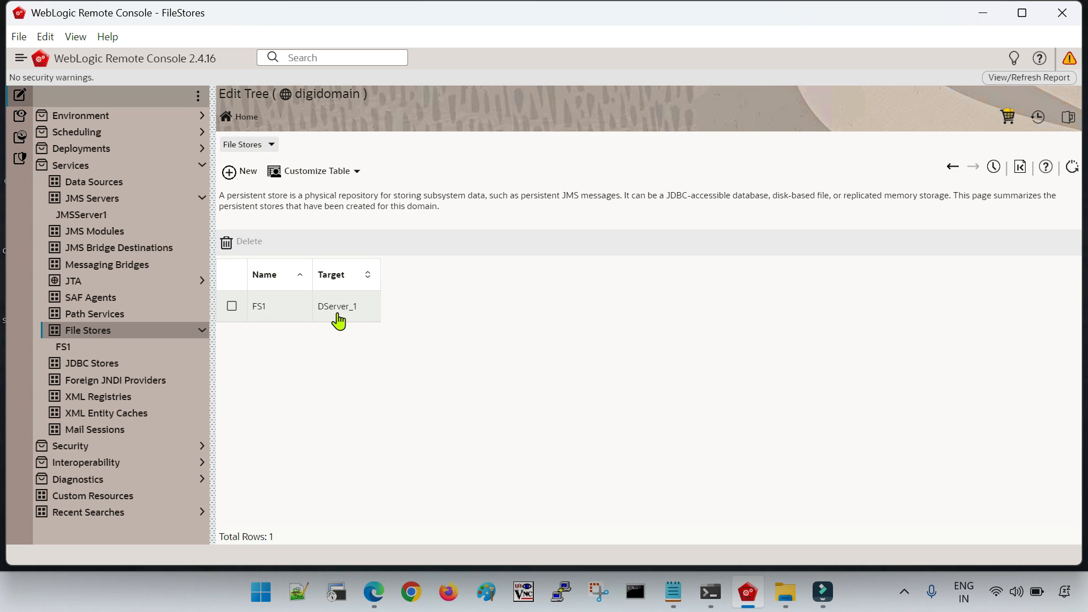
left_click(114, 208)
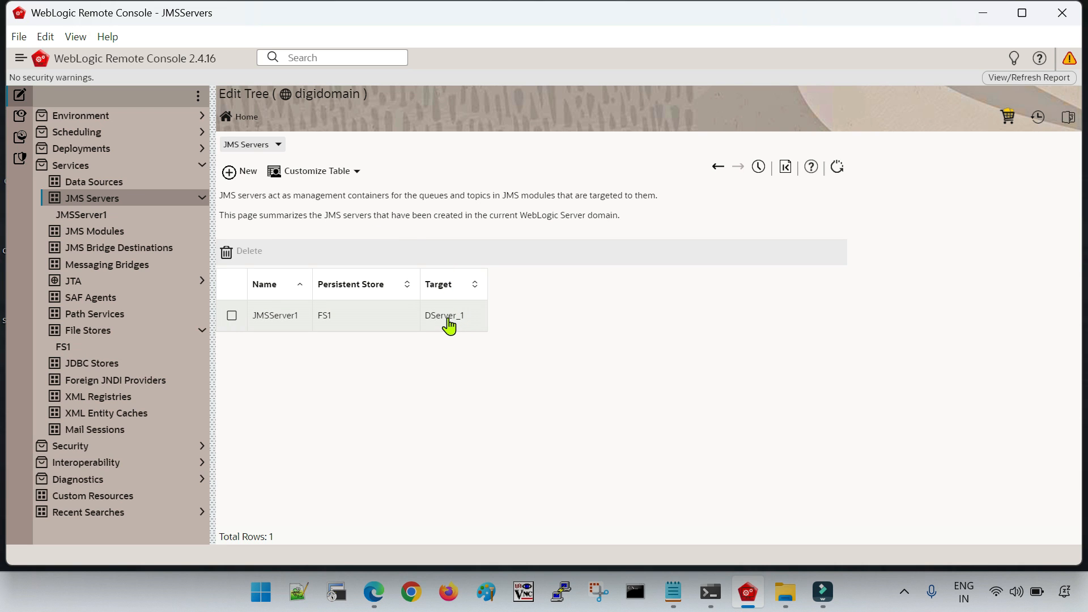
left_click(104, 330)
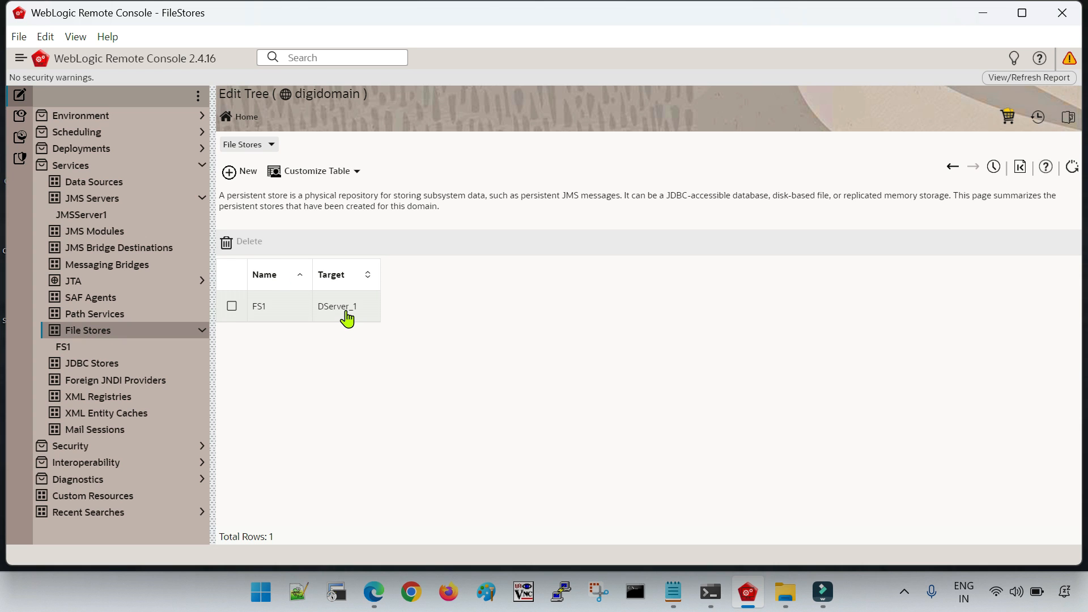
Step: Create a new JMS module named JMSModule1
left_click(120, 237)
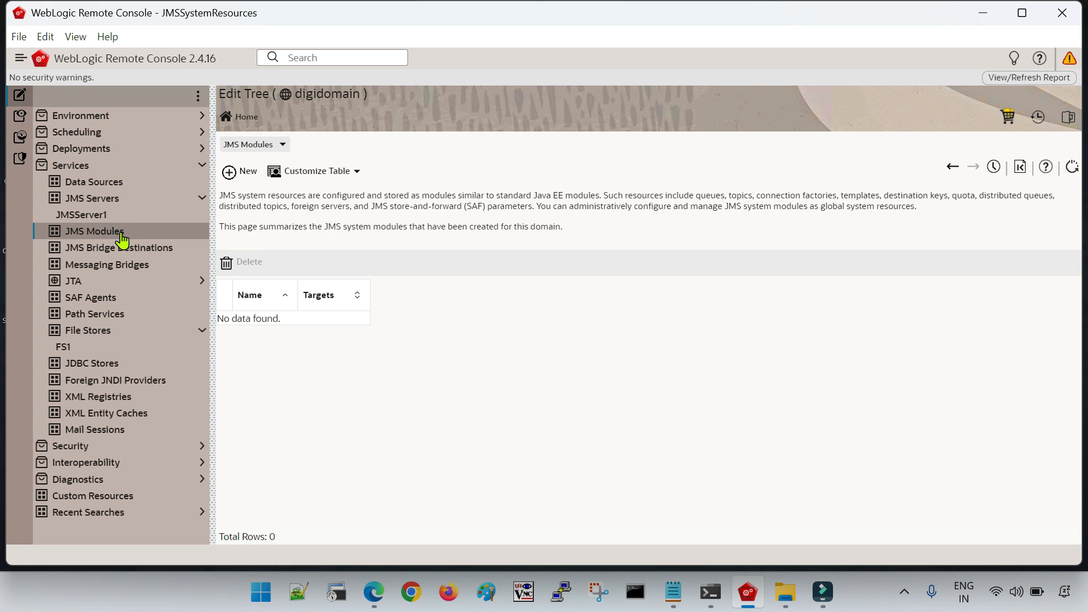
left_click(247, 171)
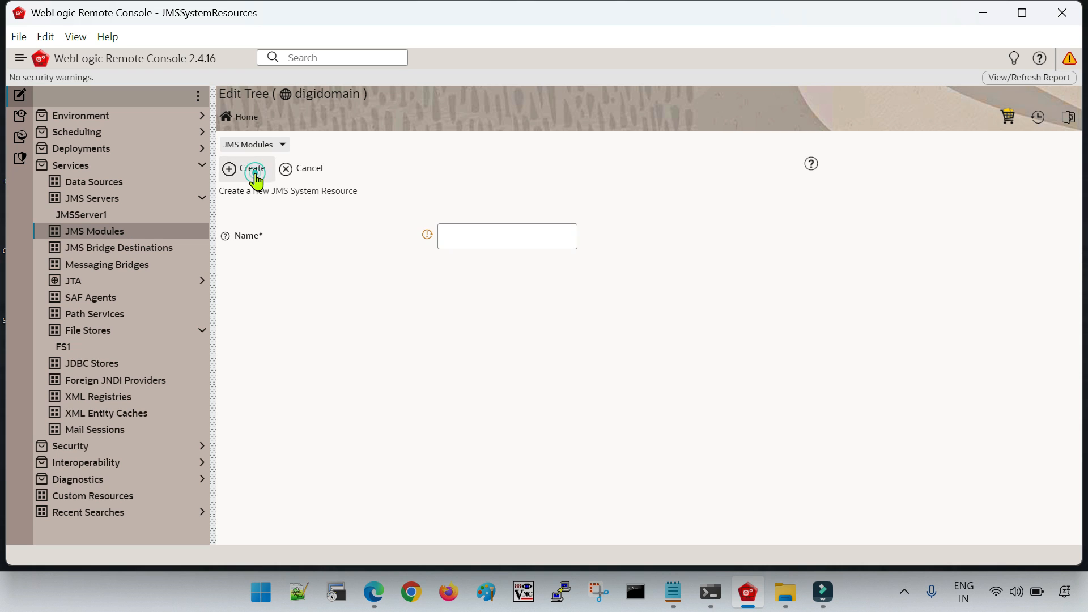
left_click(500, 245)
type("JMSModule1")
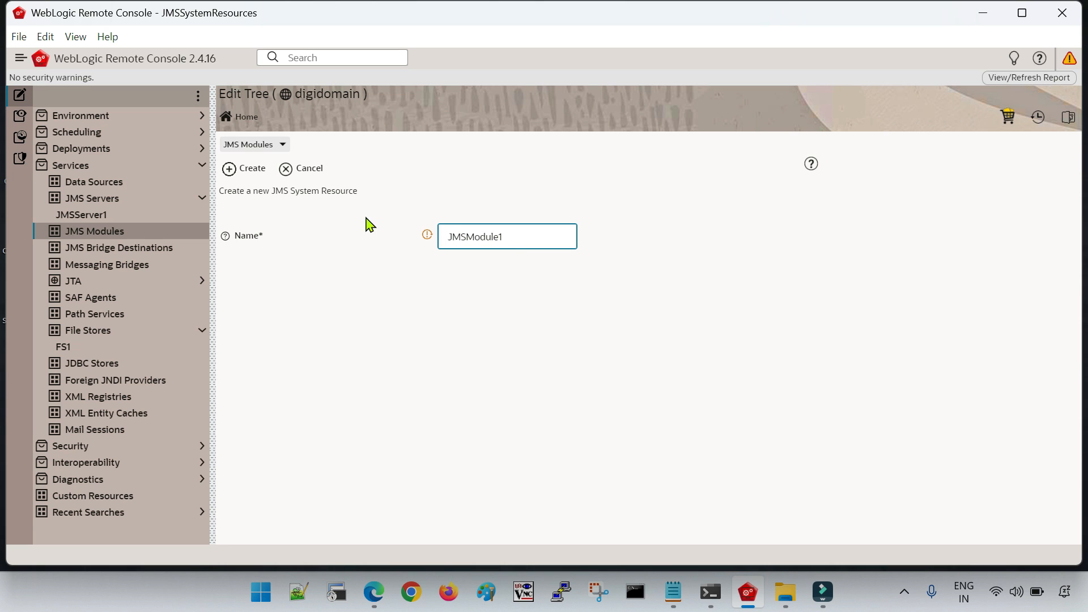
left_click(252, 169)
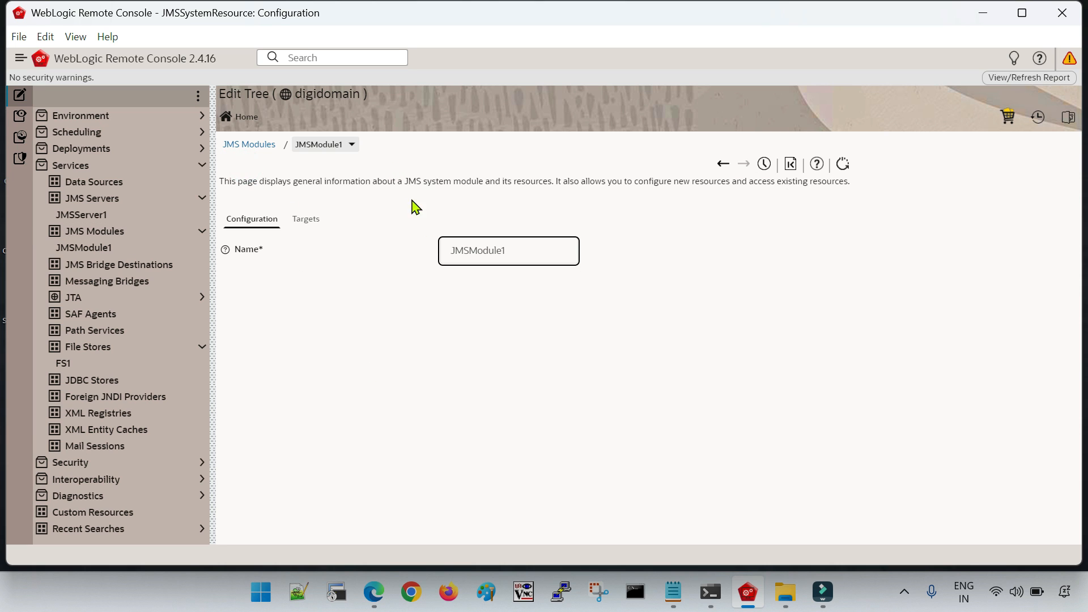
Step: Target JMSModule1 to DServer_1, save it and return to the JMS modules list
left_click(308, 220)
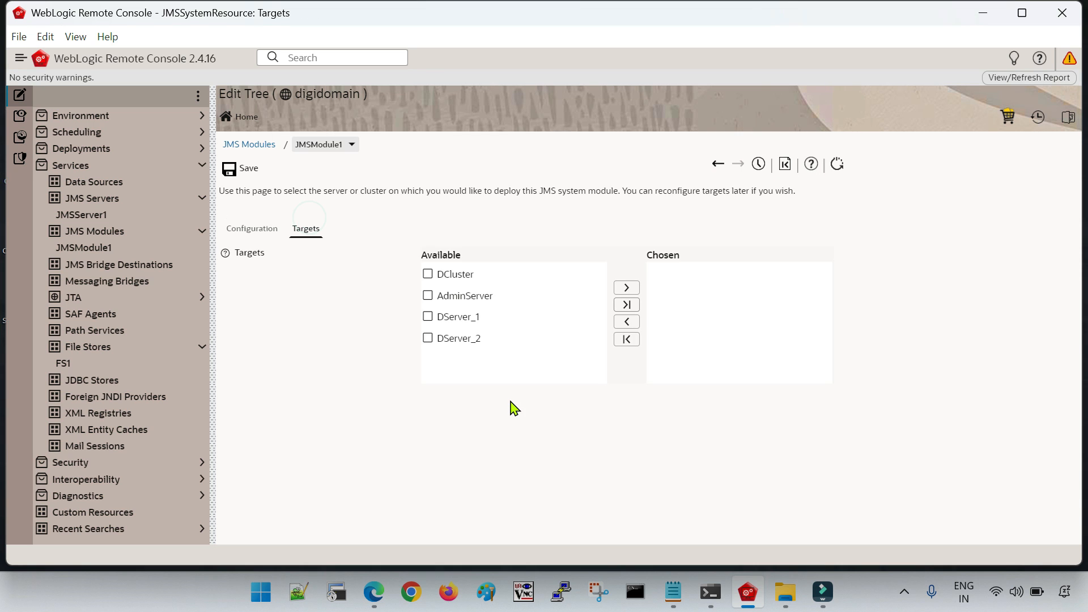
left_click(429, 317)
left_click(626, 288)
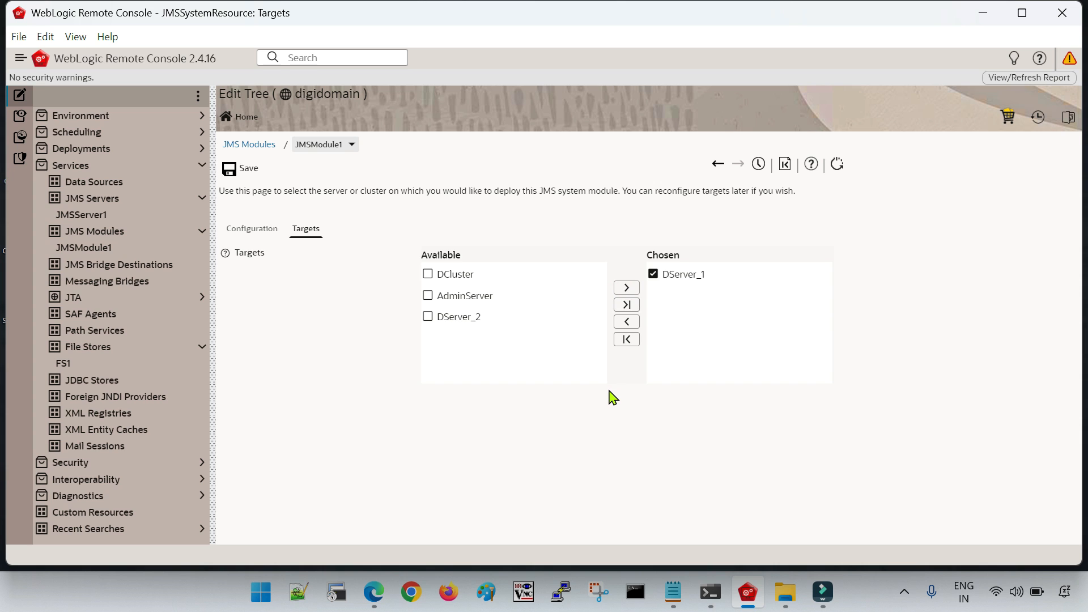
left_click(231, 169)
left_click(96, 231)
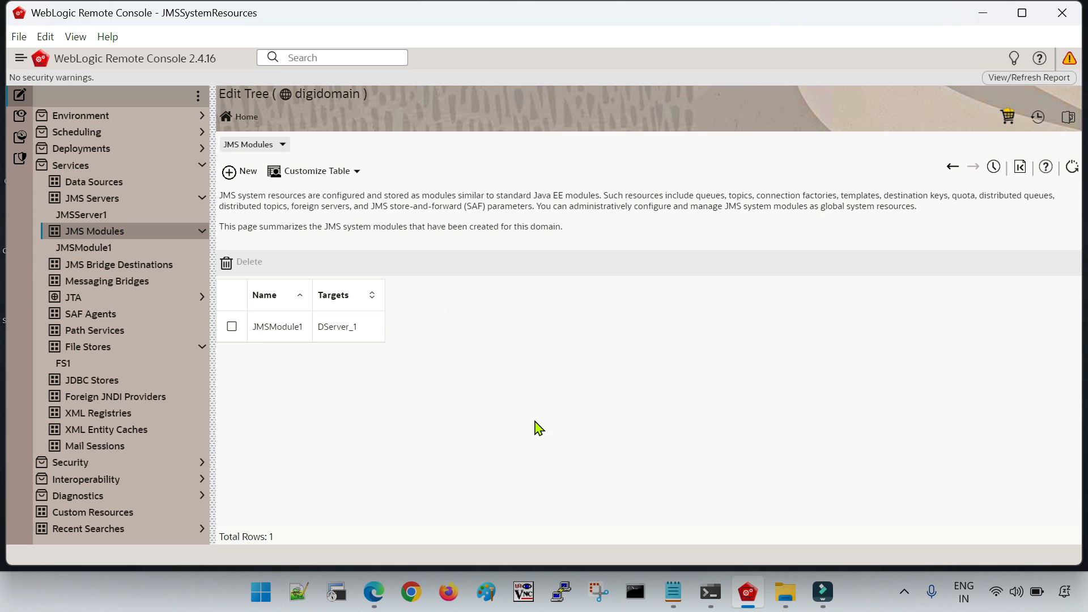
Step: Try to open JMSModule1, reload the modules list, and switch to the Configuration View Tree and back to the Edit Tree
left_click(137, 248)
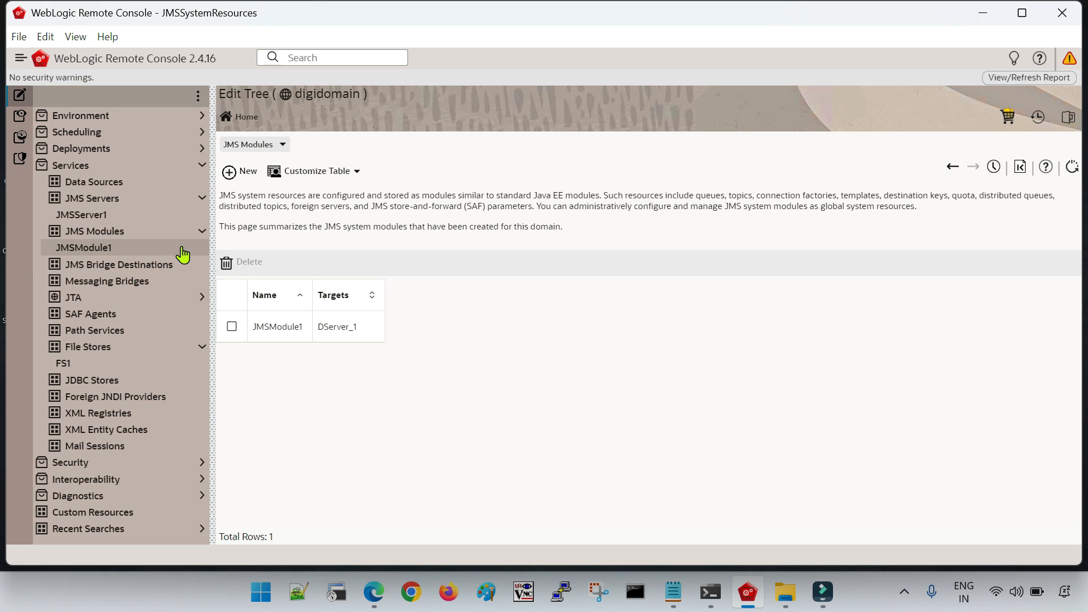
left_click(1072, 167)
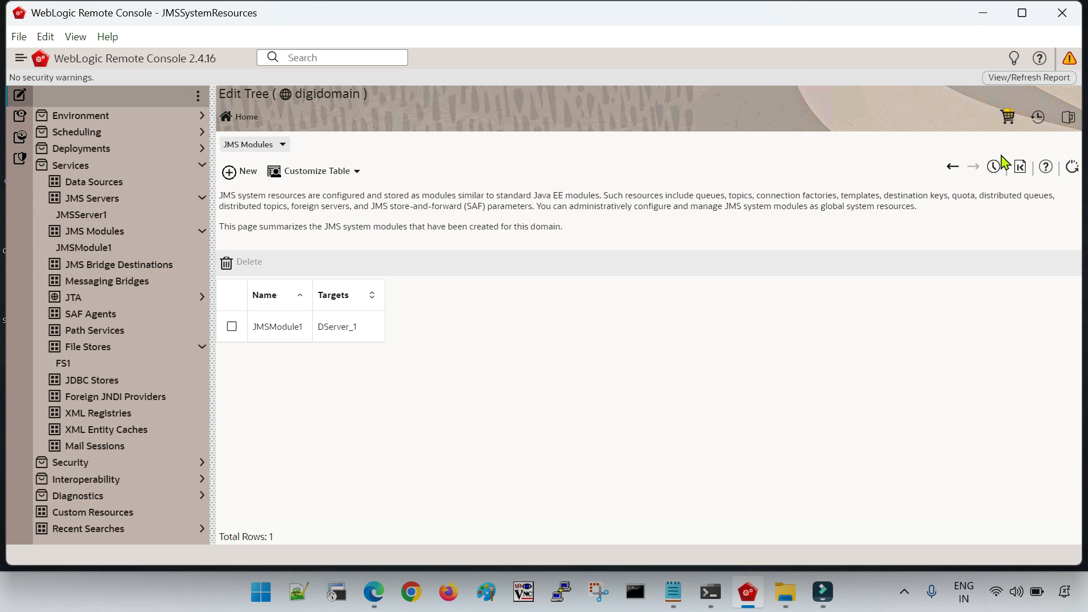
left_click(26, 121)
left_click(20, 94)
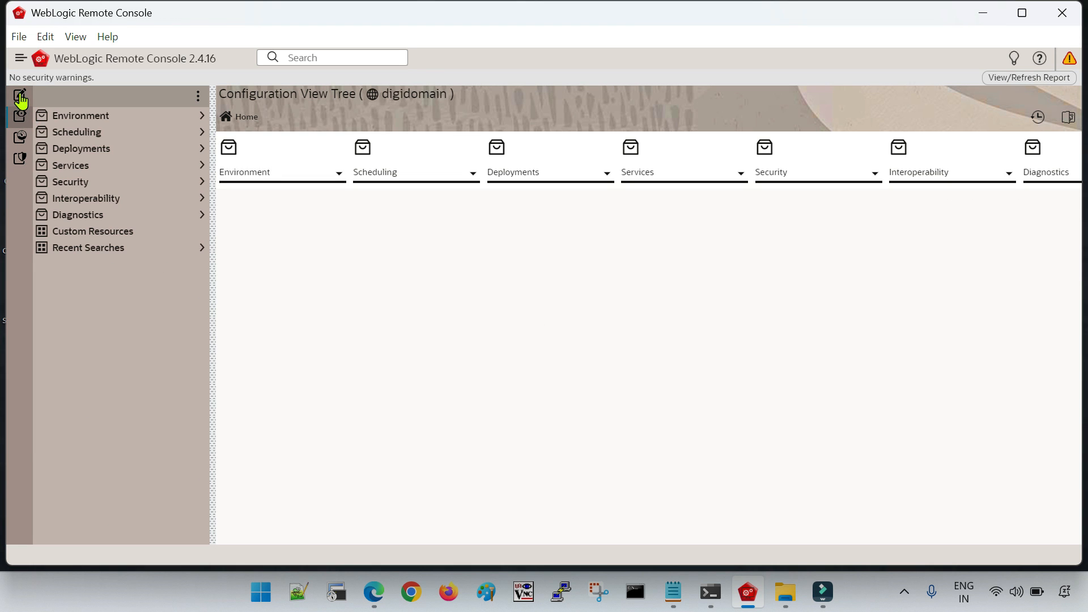
Step: Create a new sub deployment named SD1 in JMSModule1
left_click(96, 169)
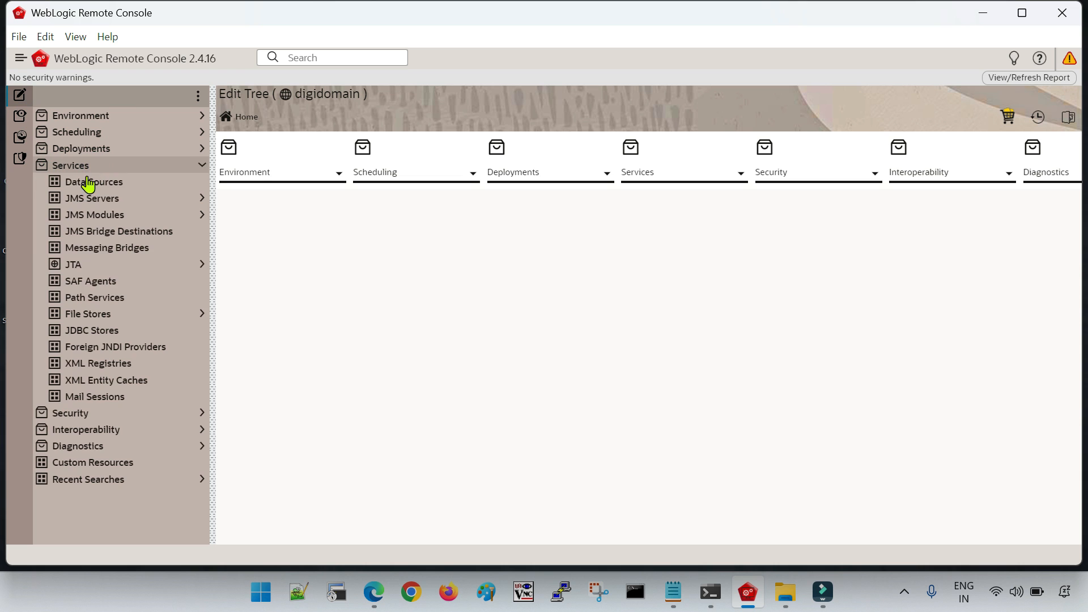
left_click(138, 221)
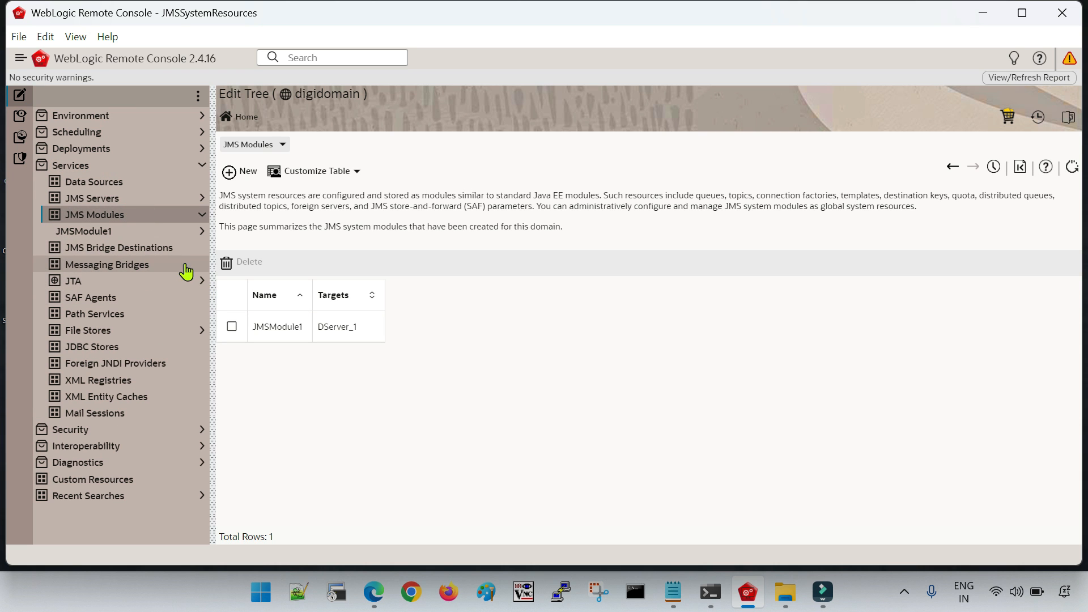
left_click(201, 231)
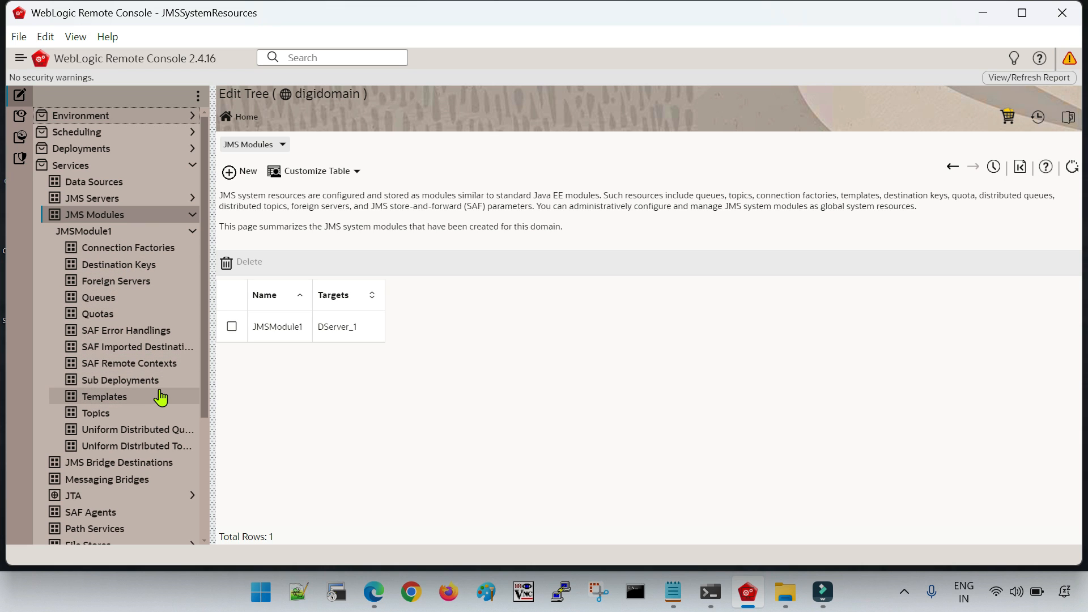
left_click(131, 387)
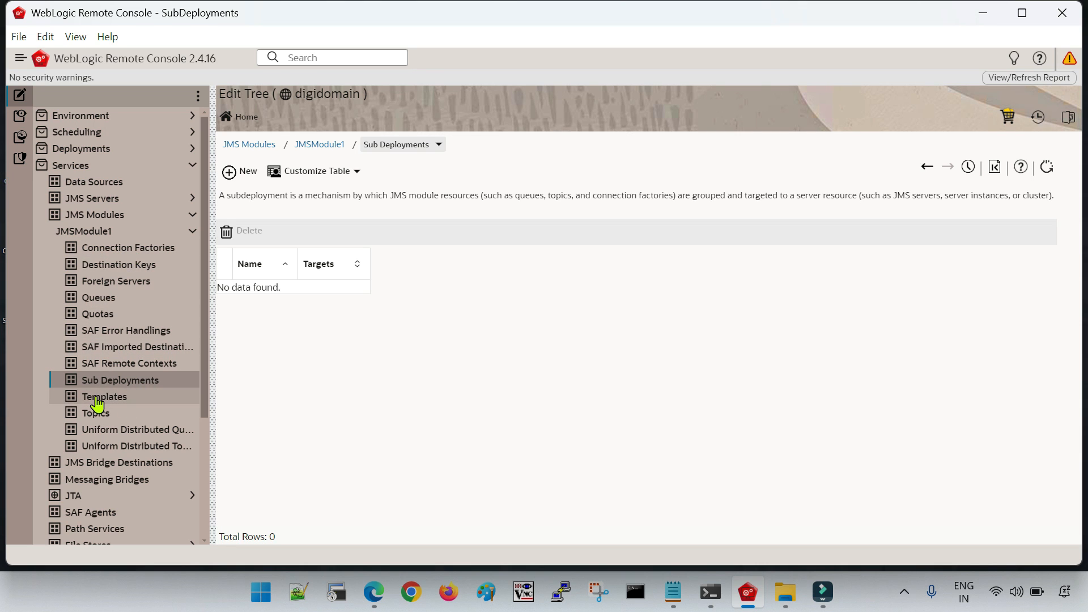
left_click(248, 173)
left_click(475, 239)
type("SD1")
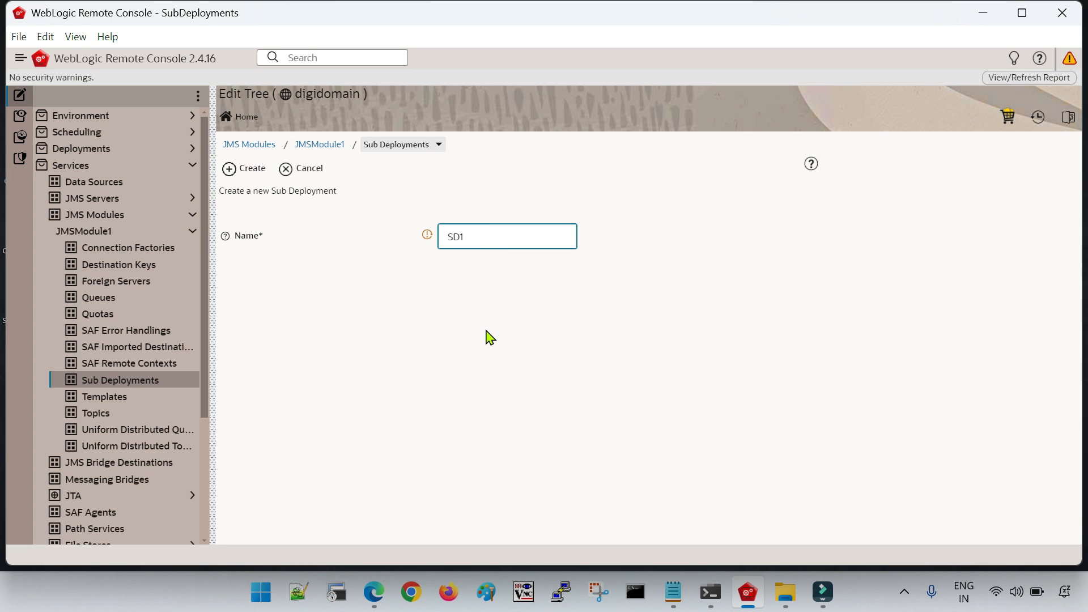
left_click(247, 170)
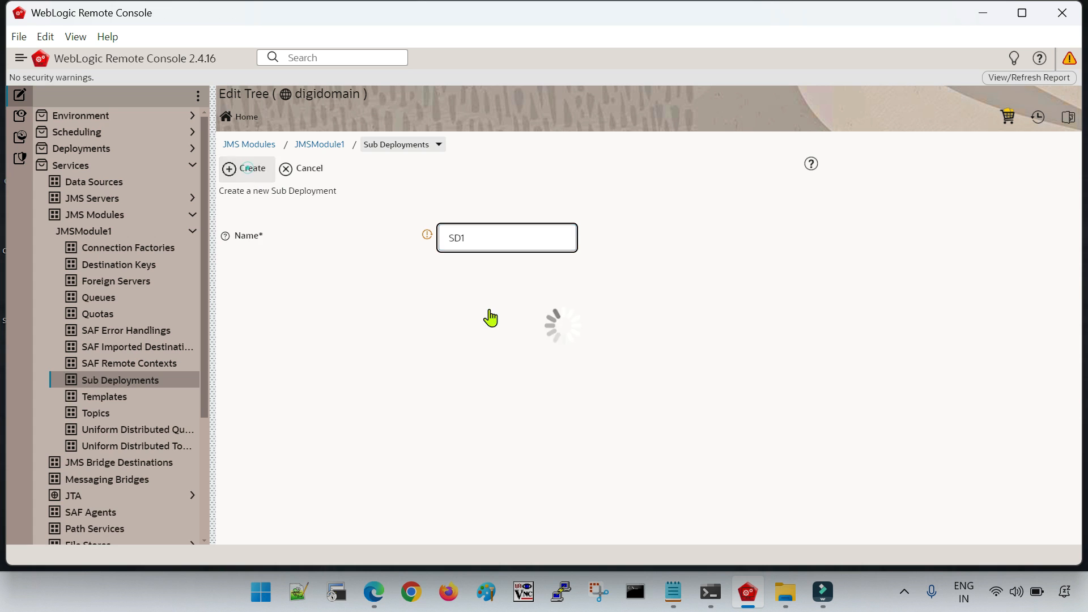
Step: Target the sub deployment SD1 to DServer_1 and save the change
left_click(428, 276)
left_click(626, 267)
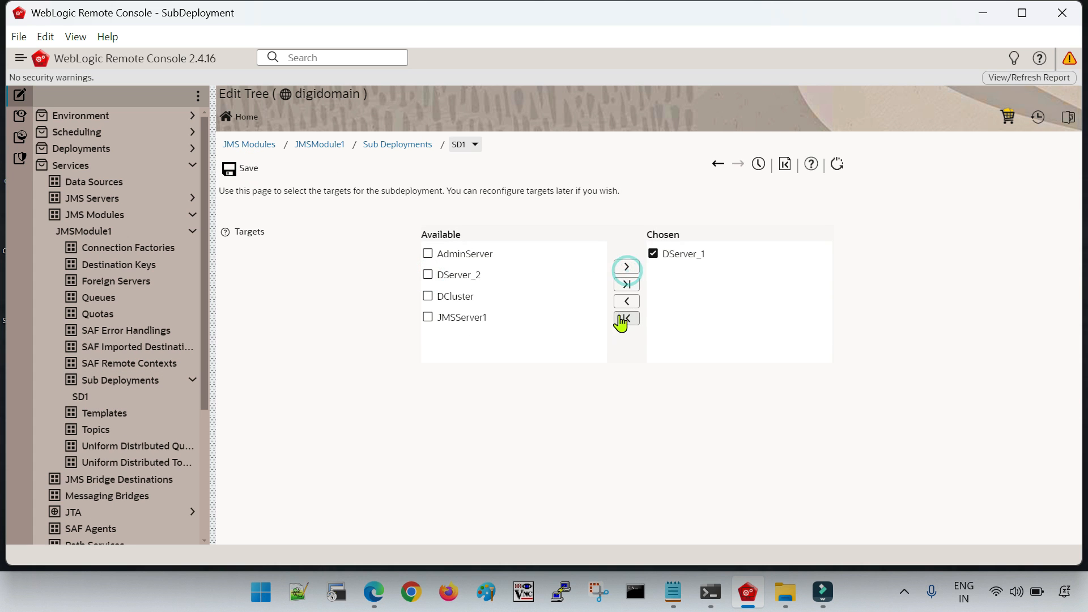
left_click(246, 169)
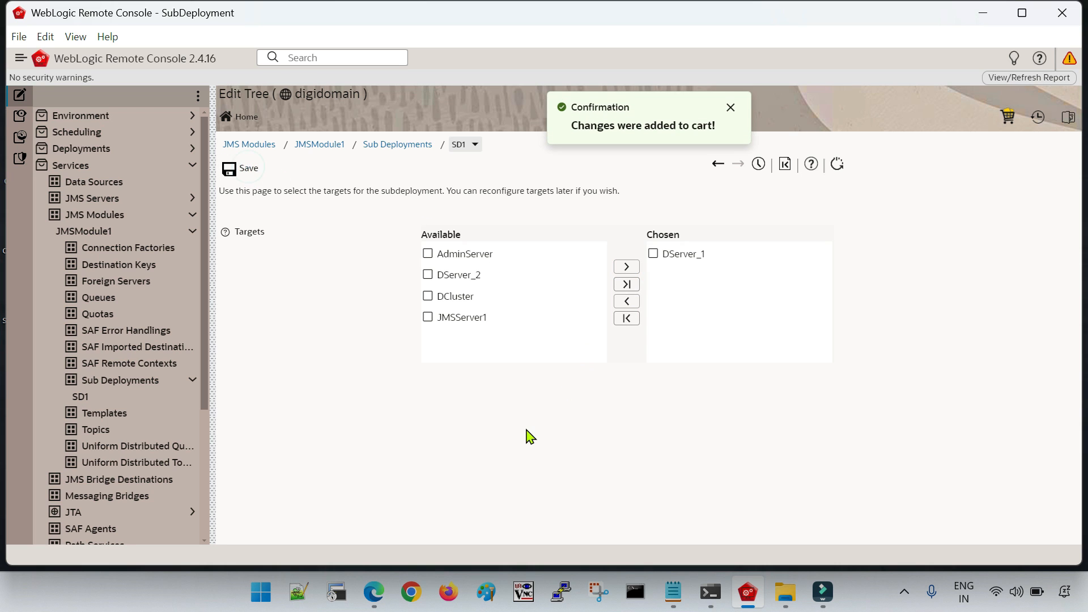
left_click(731, 109)
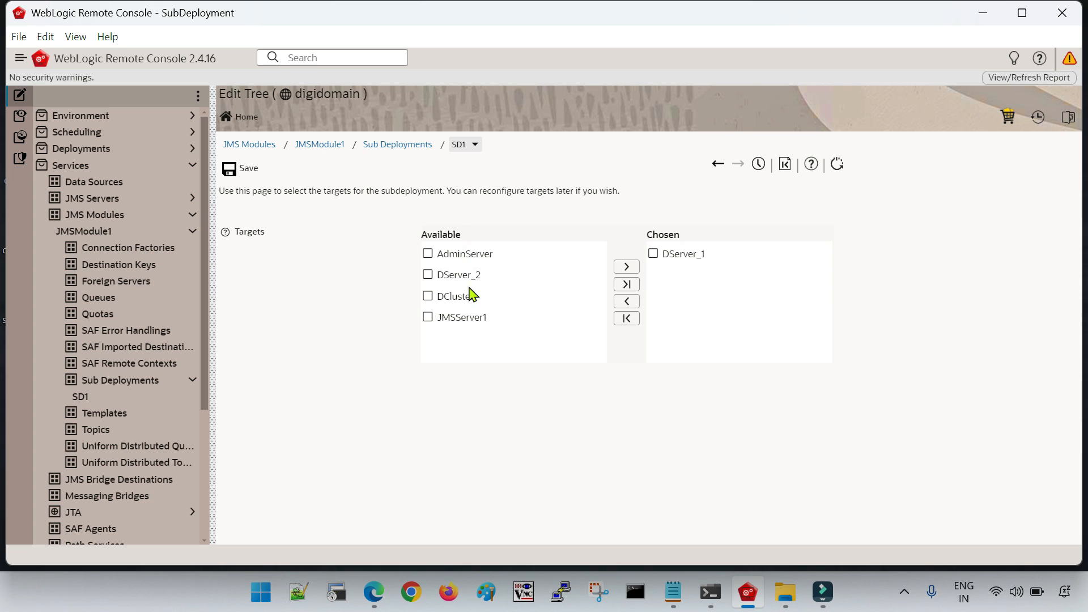
Step: Make JMSServer1 the only chosen target of SD1, save it and return to the sub deployments list
left_click(653, 253)
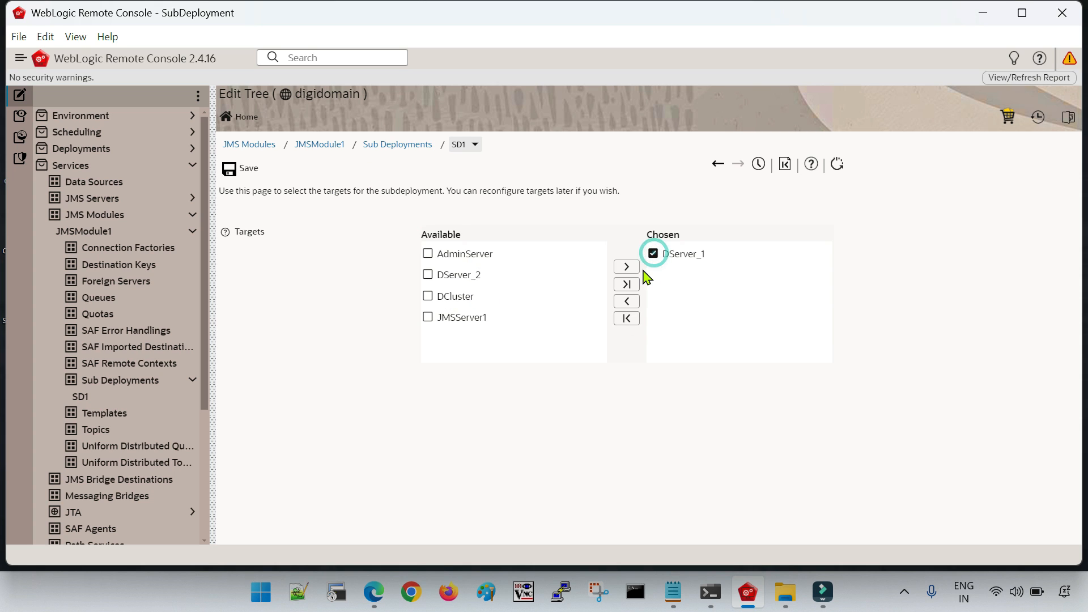
left_click(627, 286)
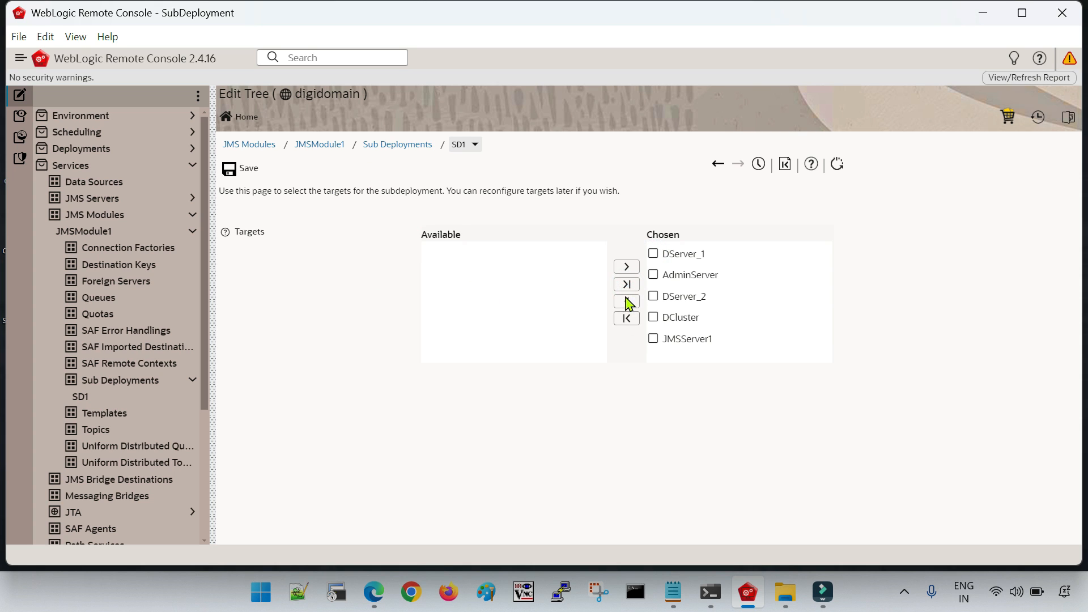
left_click(627, 316)
left_click(466, 340)
left_click(629, 267)
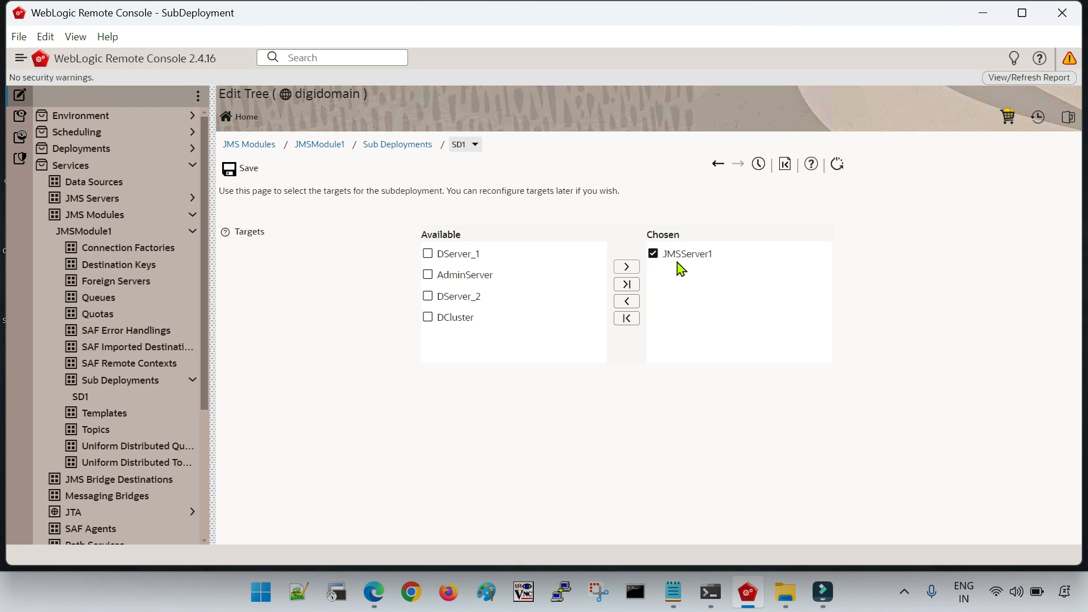
left_click(264, 171)
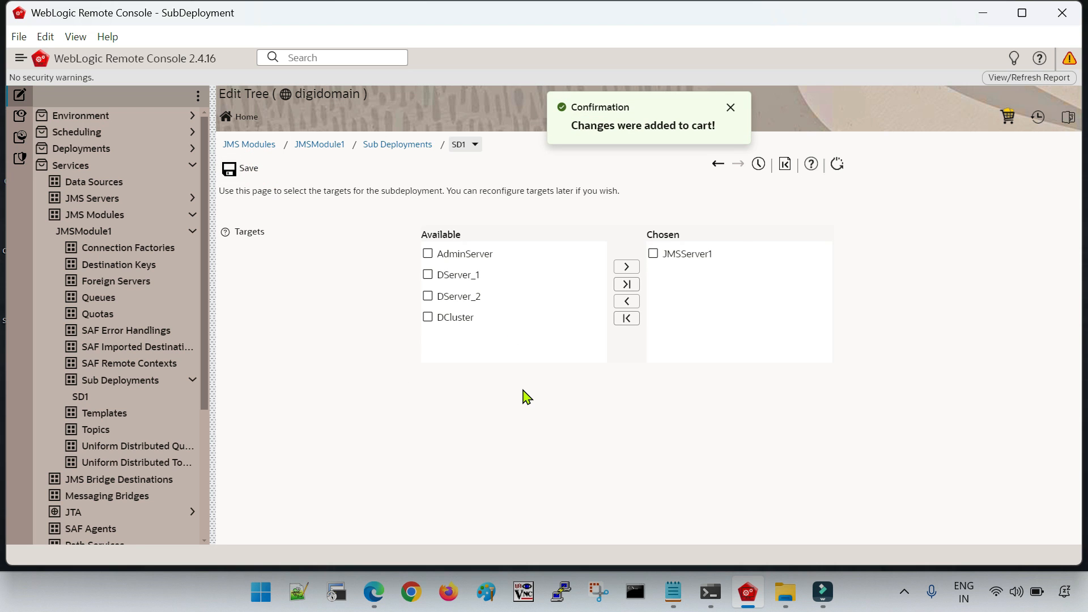
left_click(136, 386)
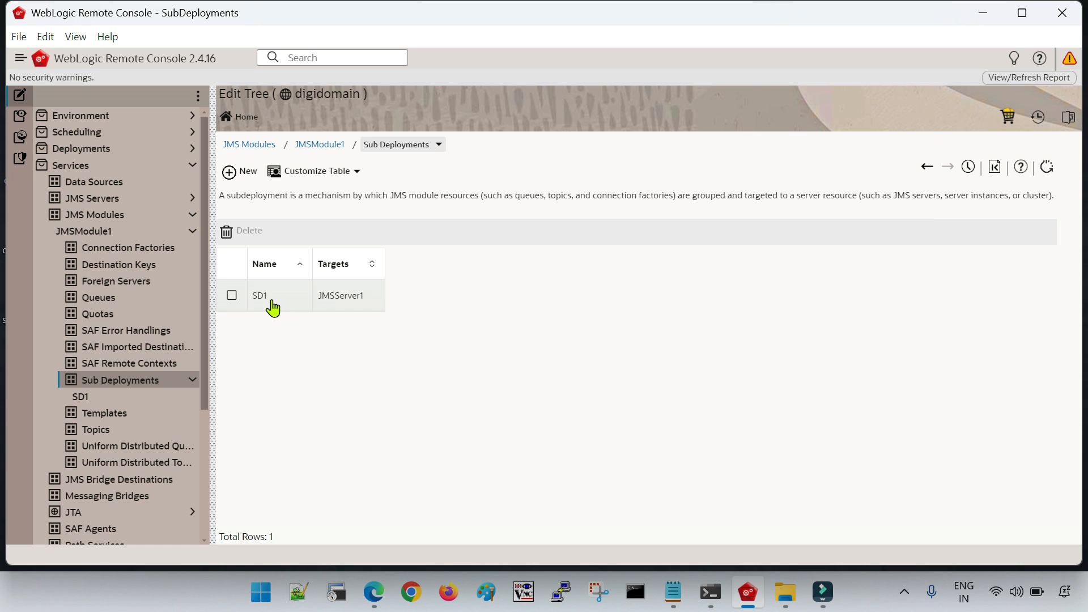
Step: Create a new connection factory named CF1 in JMSModule1
left_click(156, 248)
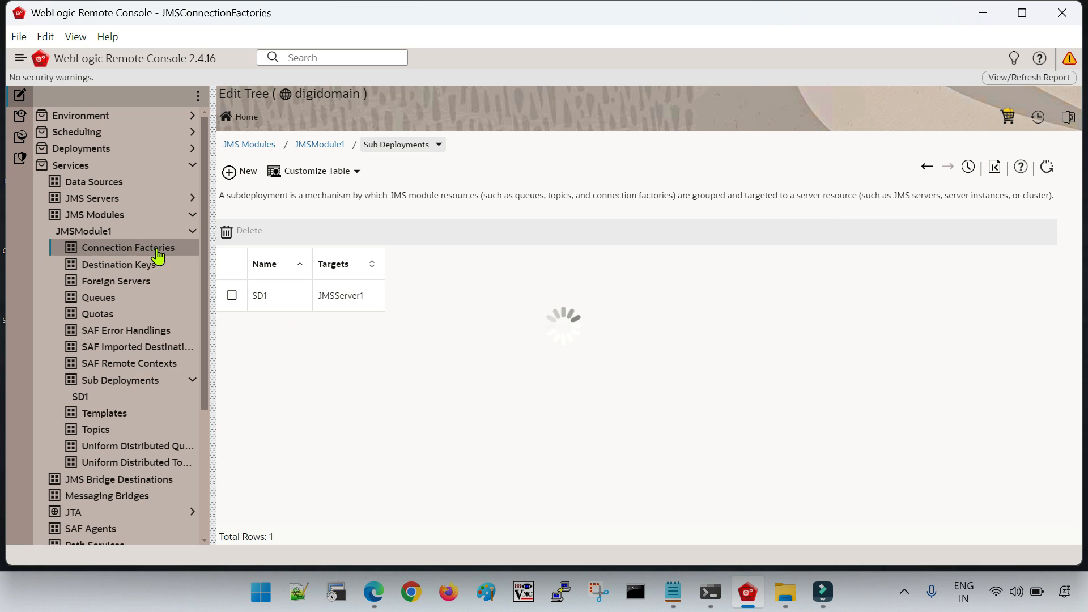
left_click(242, 171)
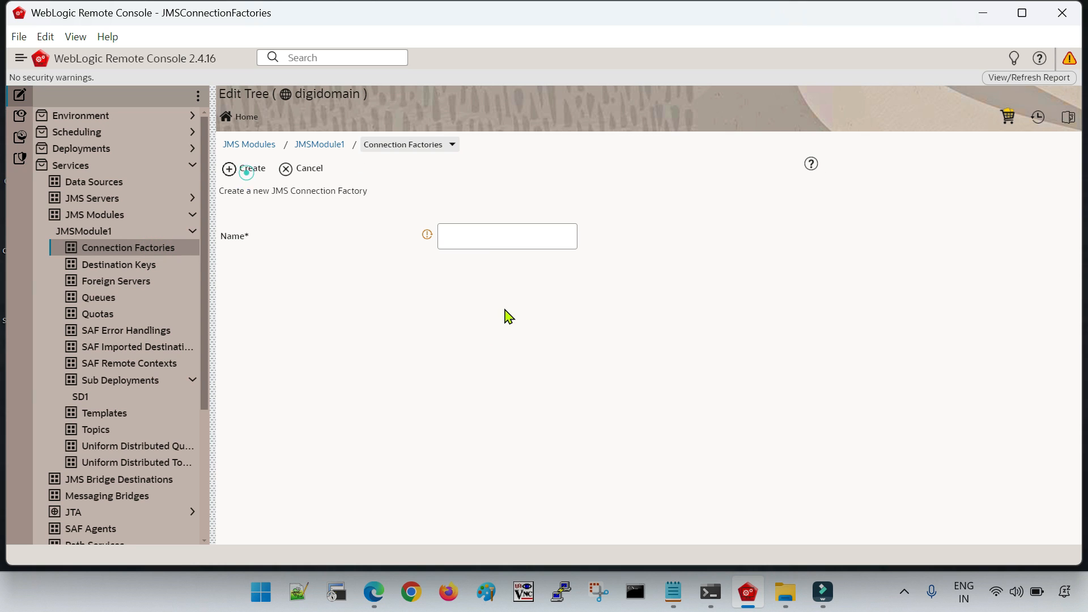
left_click(485, 241)
type("CF1")
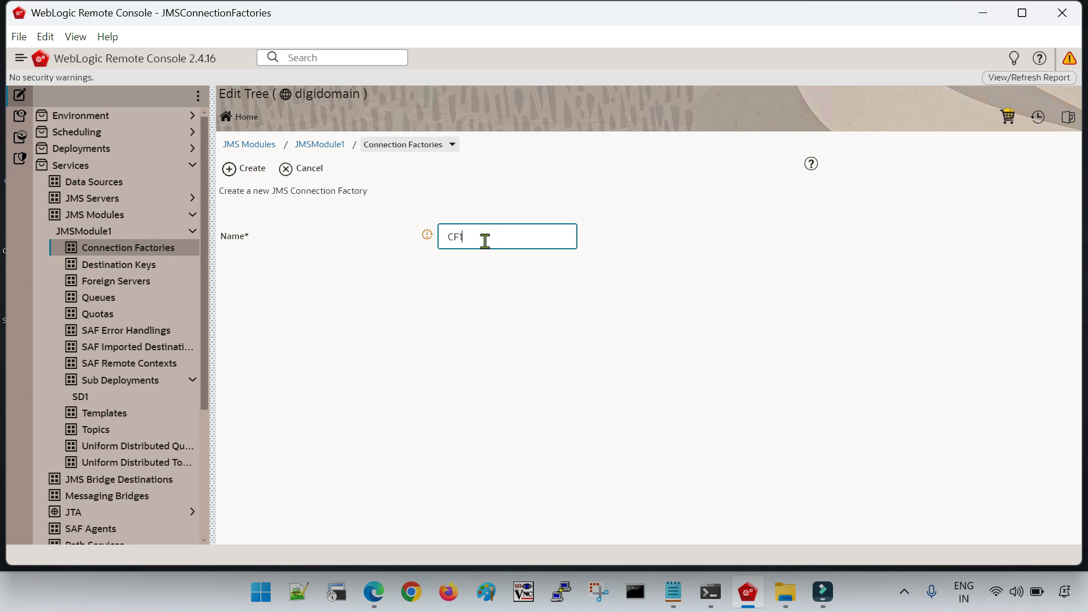
left_click(244, 168)
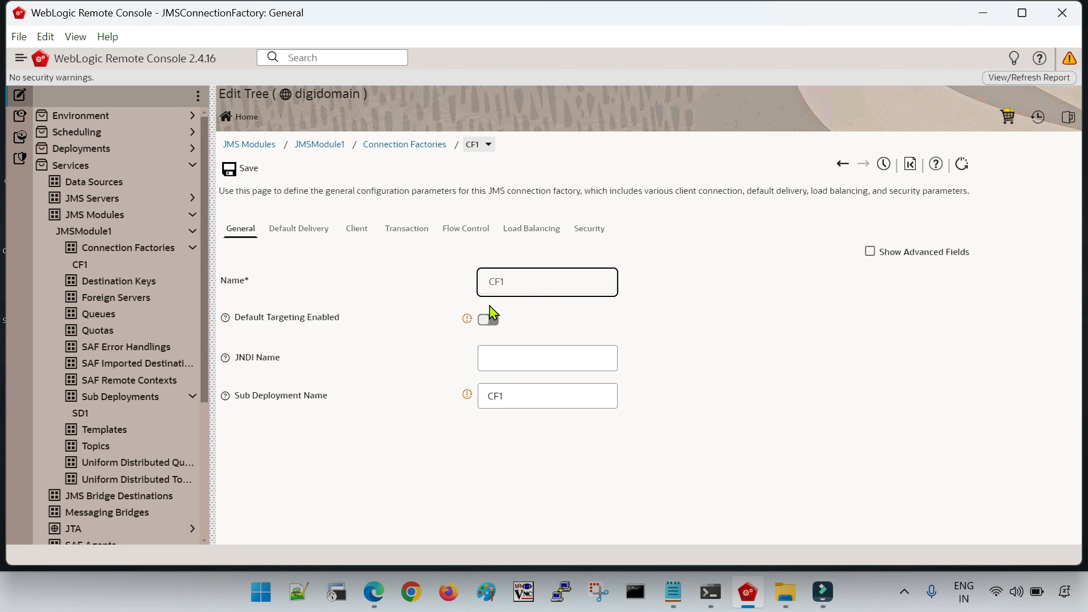
Step: Set CF1's JNDI name to yyyyyyyy and its sub deployment name to SD1
left_click(517, 362)
type("yyyyyyyy")
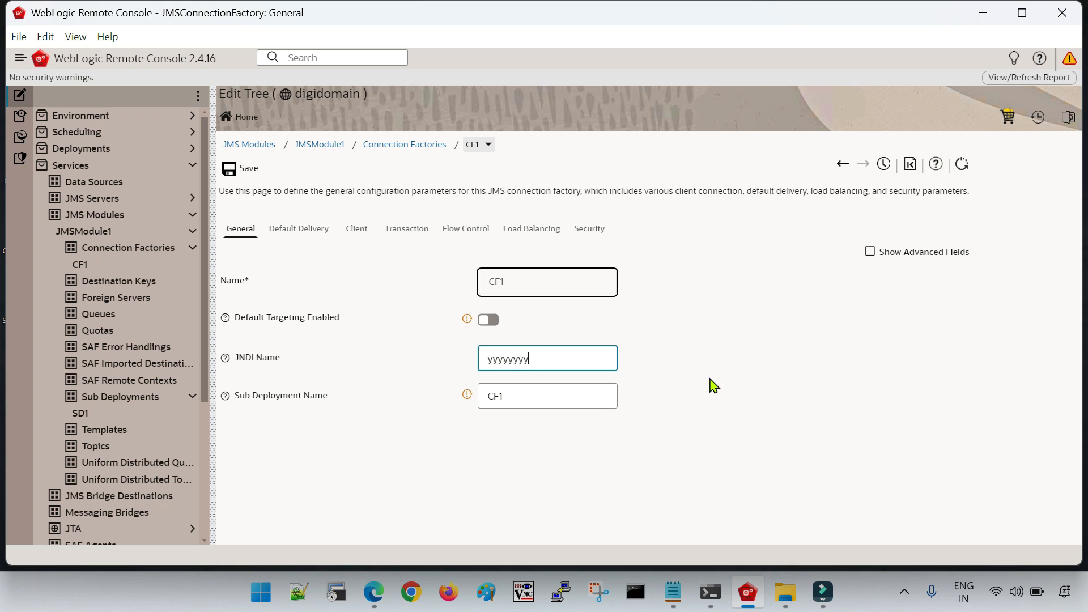
left_click(707, 390)
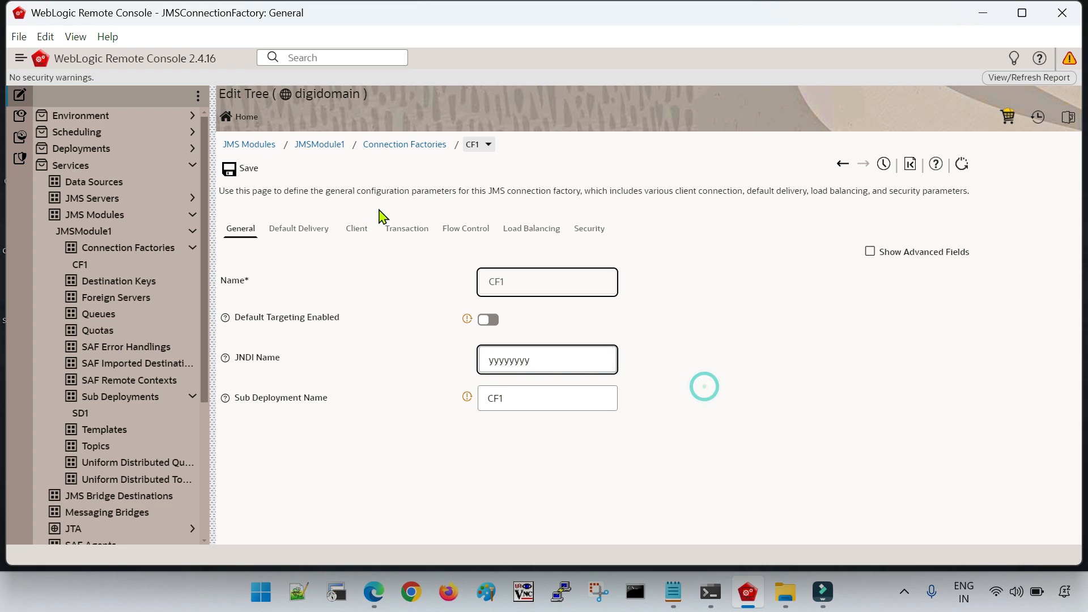
double_click(540, 402)
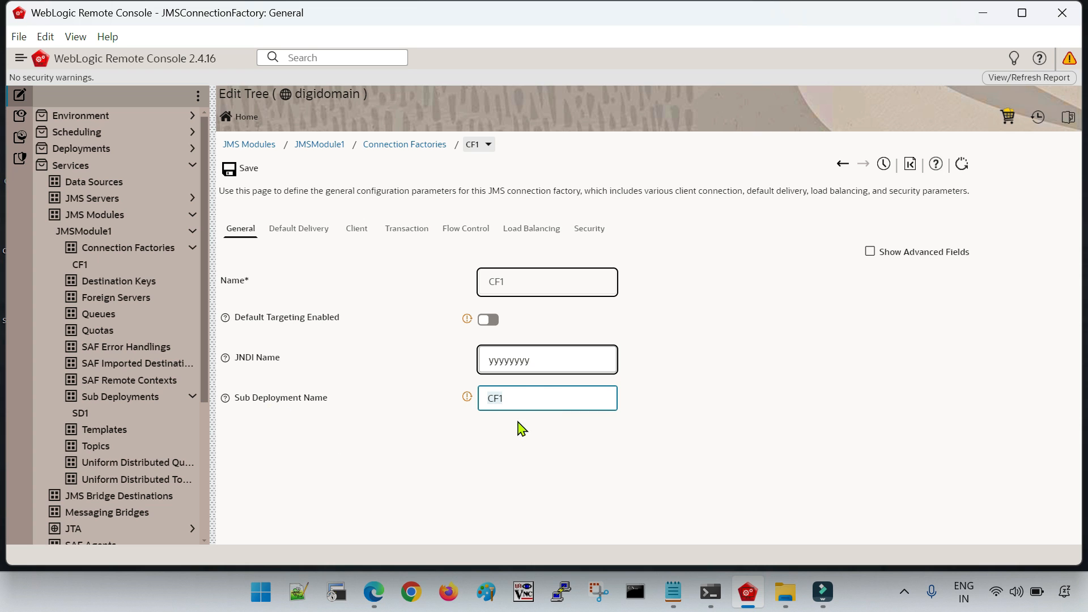
left_click(534, 396)
left_click(516, 286)
left_click_drag(516, 285, 474, 290)
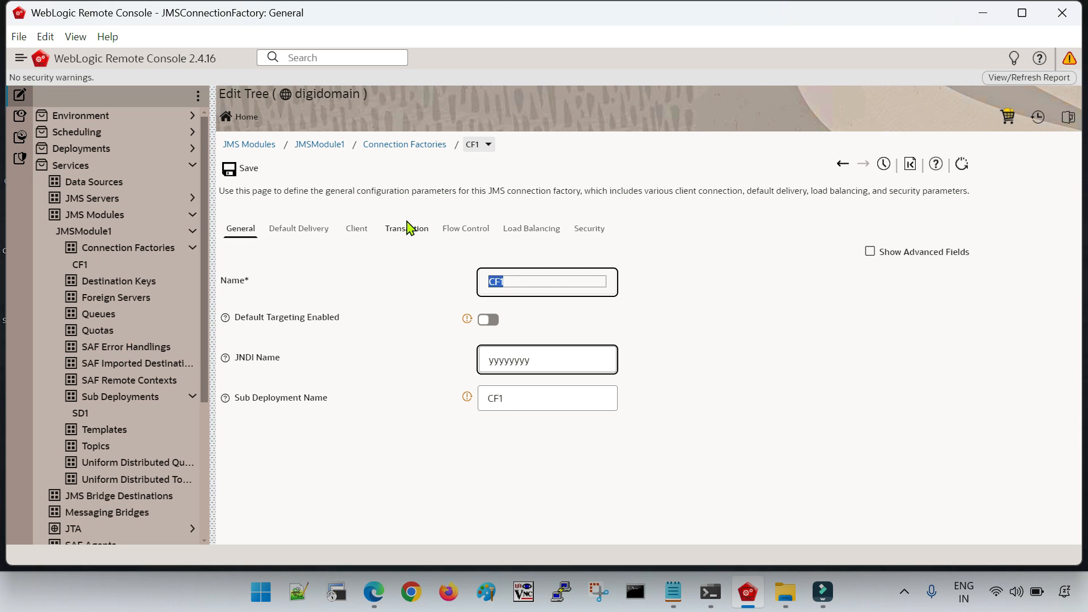
left_click(518, 396)
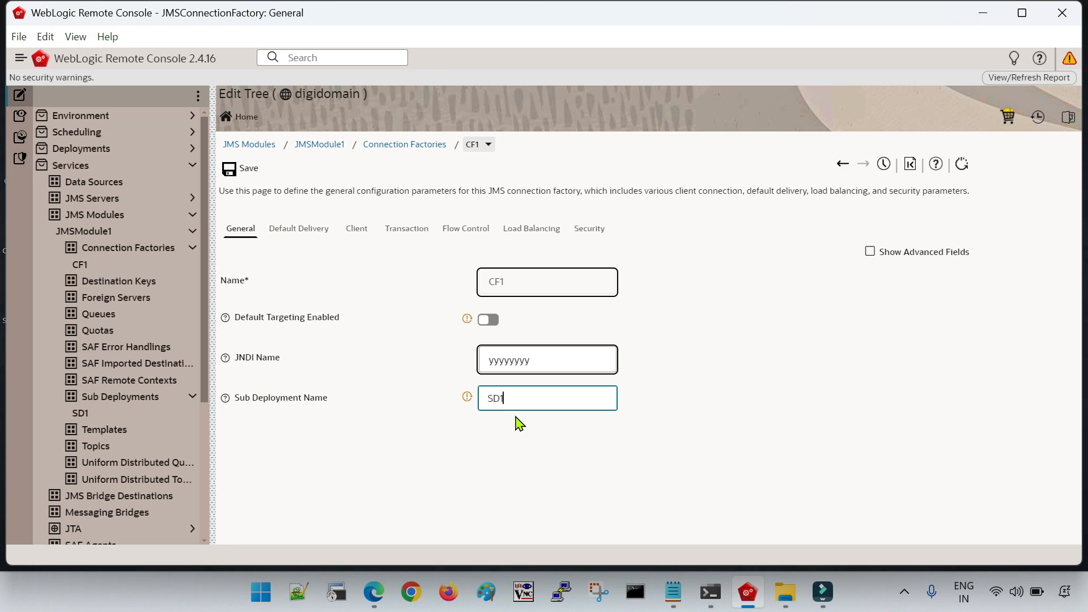
type("SD1")
left_click(572, 485)
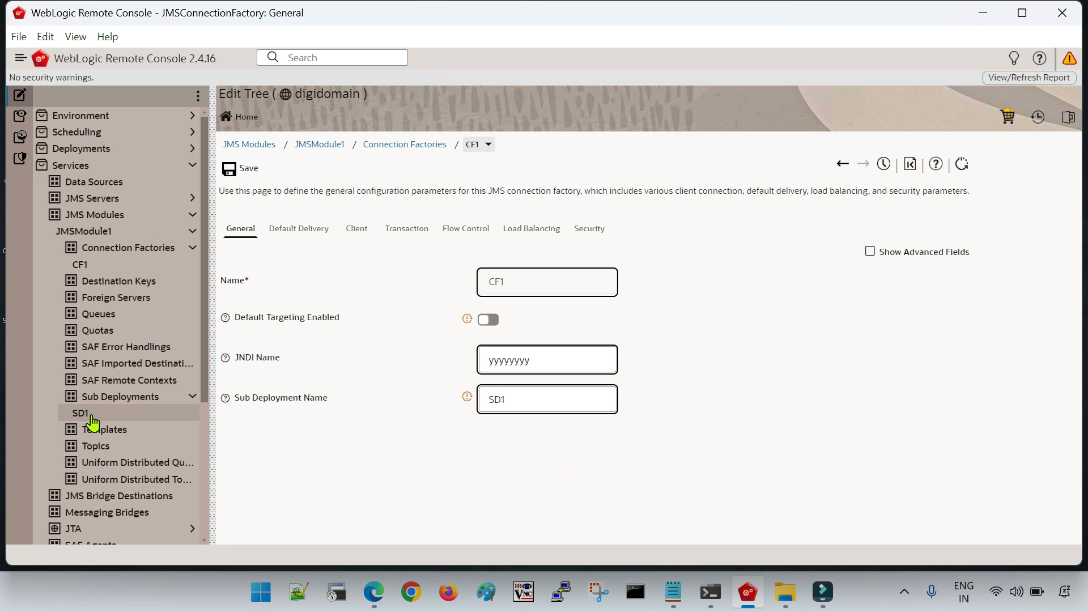
Step: Check the sub deployment name entered for CF1 and save the connection factory
left_click(525, 403)
left_click(515, 445)
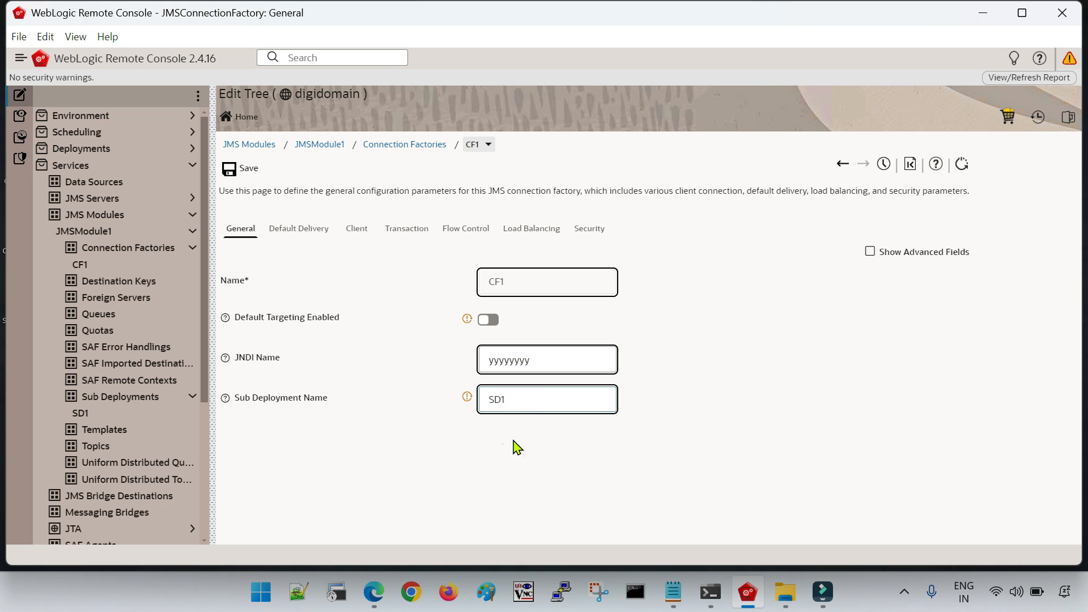
left_click(537, 395)
left_click(530, 460)
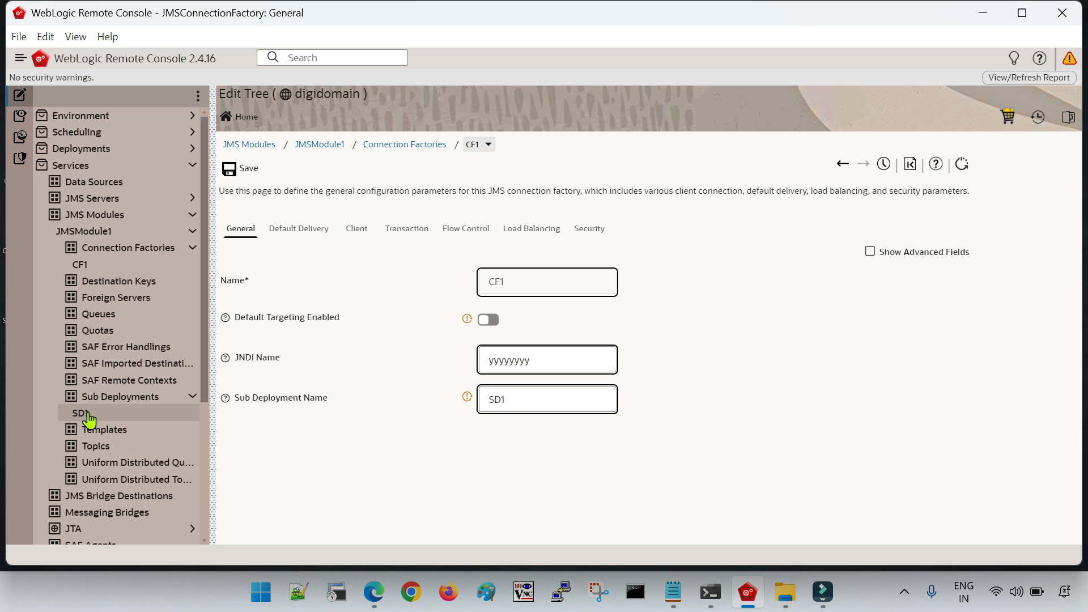
left_click(512, 457)
left_click(530, 401)
left_click(513, 460)
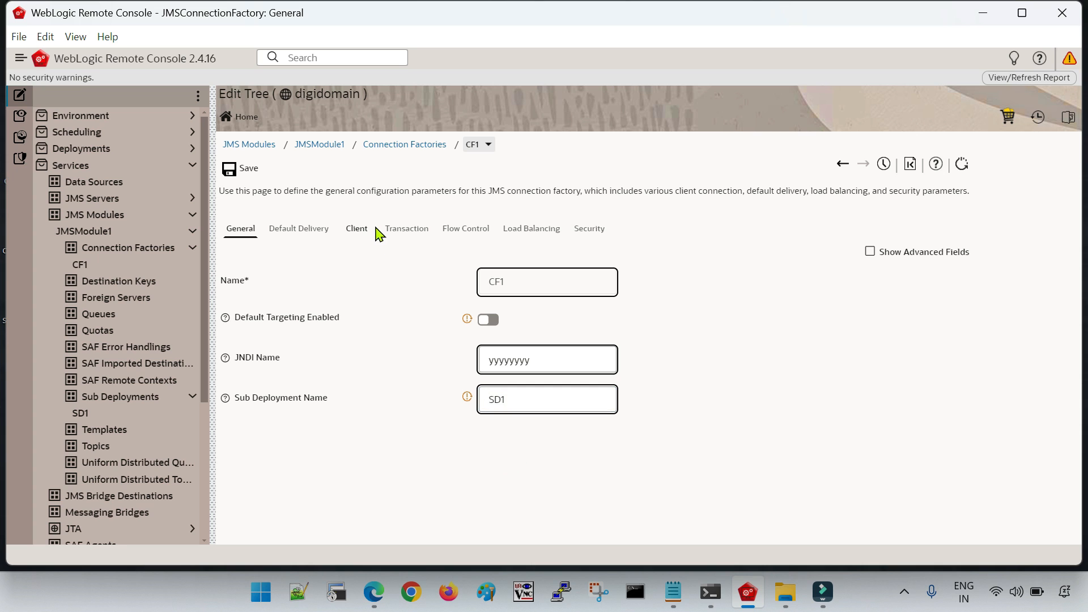
left_click(249, 173)
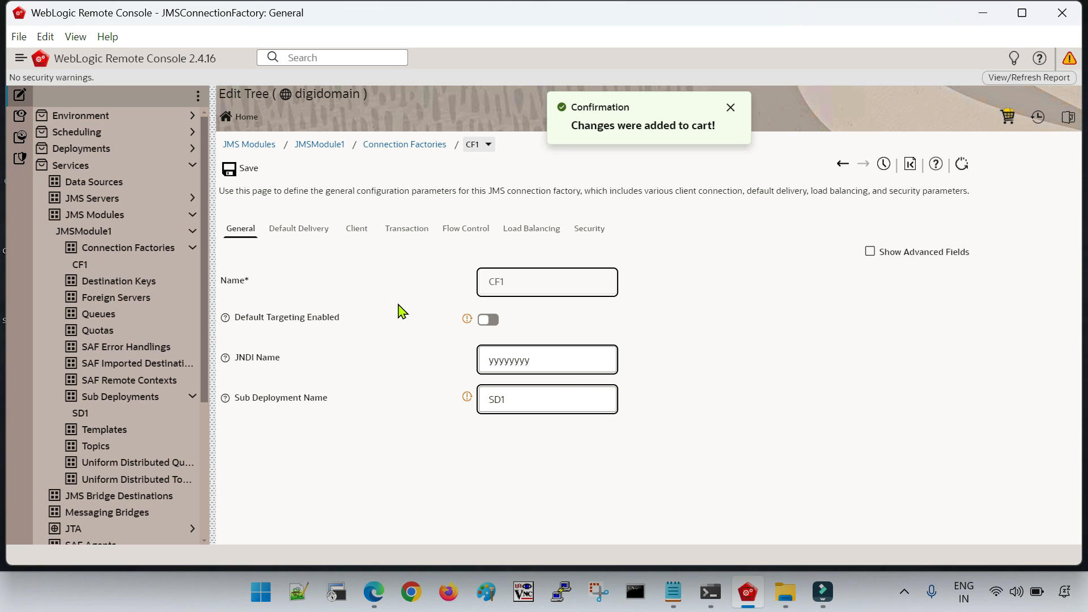
Step: Compare CF1's sub deployment name with the entry in JMSModule1's sub deployments list
left_click_drag(556, 400, 481, 407)
left_click(513, 438)
left_click(533, 401)
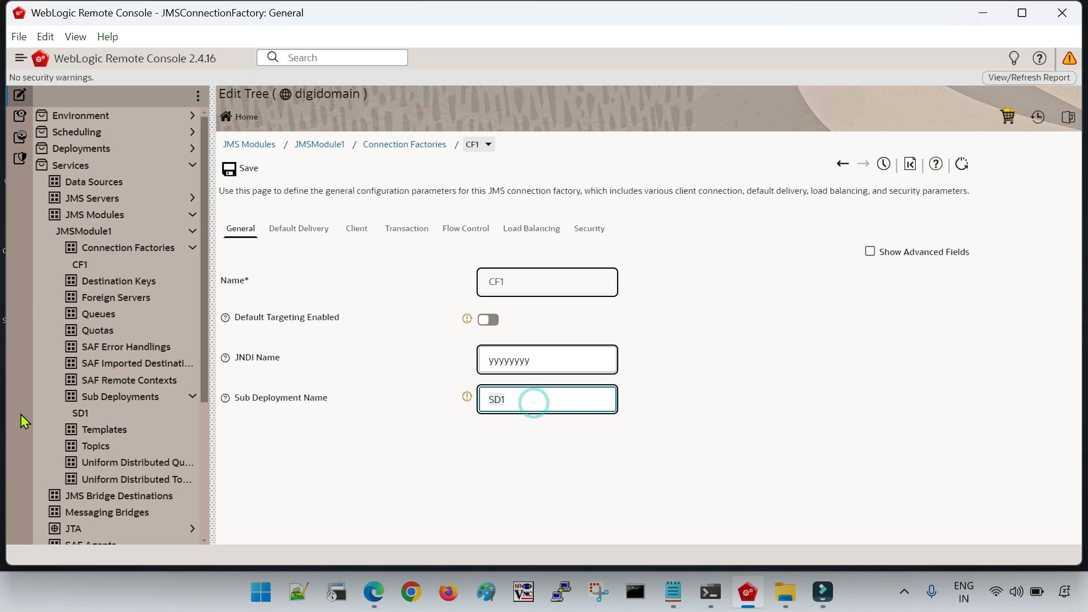
left_click(117, 400)
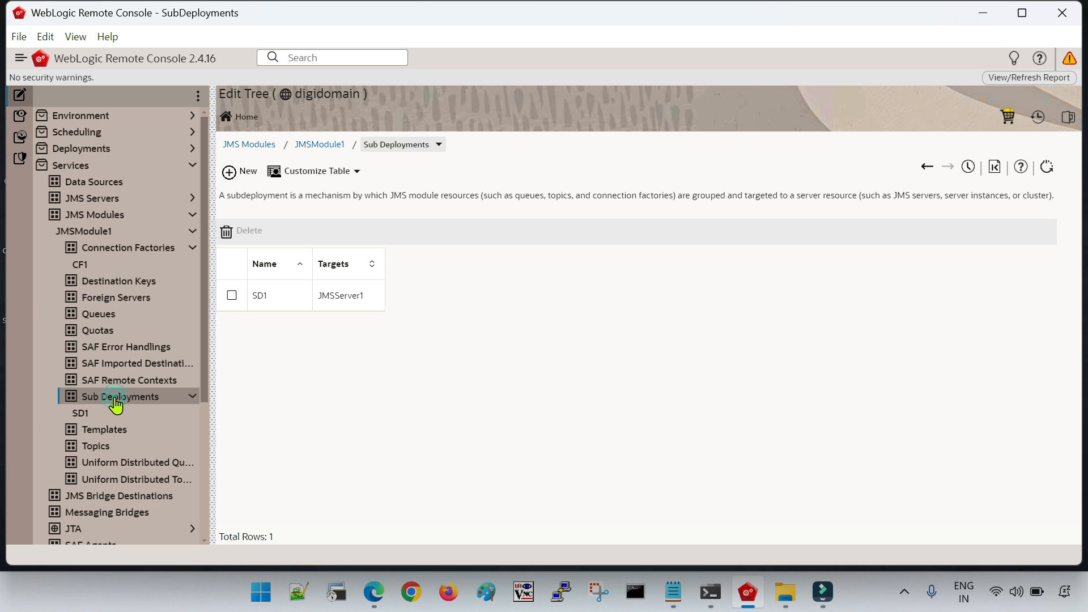
Step: Create a new queue named Q1 in JMSModule1
left_click(108, 315)
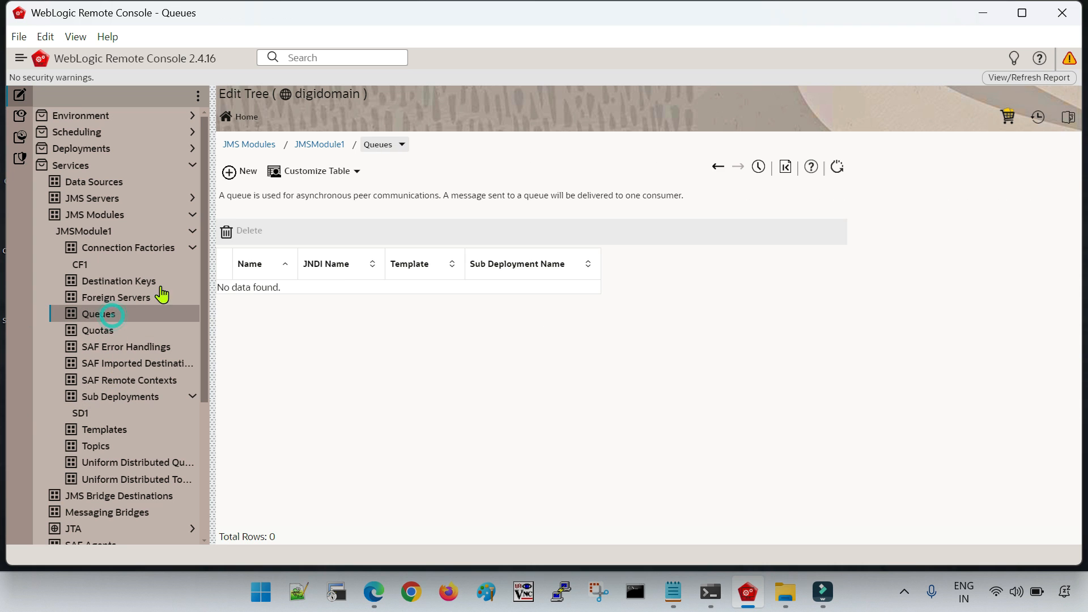
left_click(247, 183)
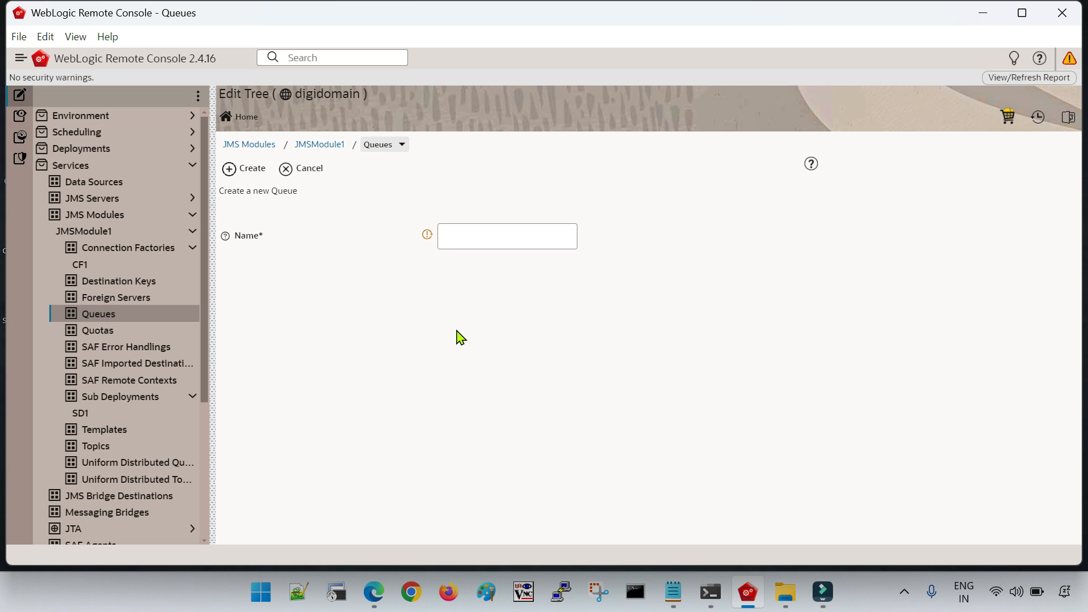
left_click(457, 233)
type("Q1")
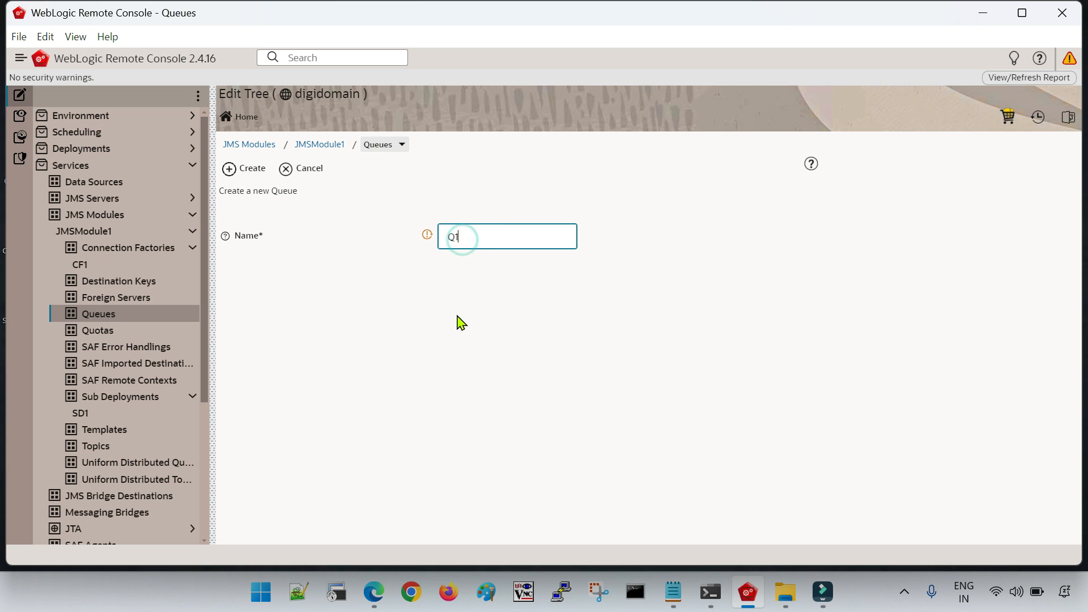
left_click(258, 170)
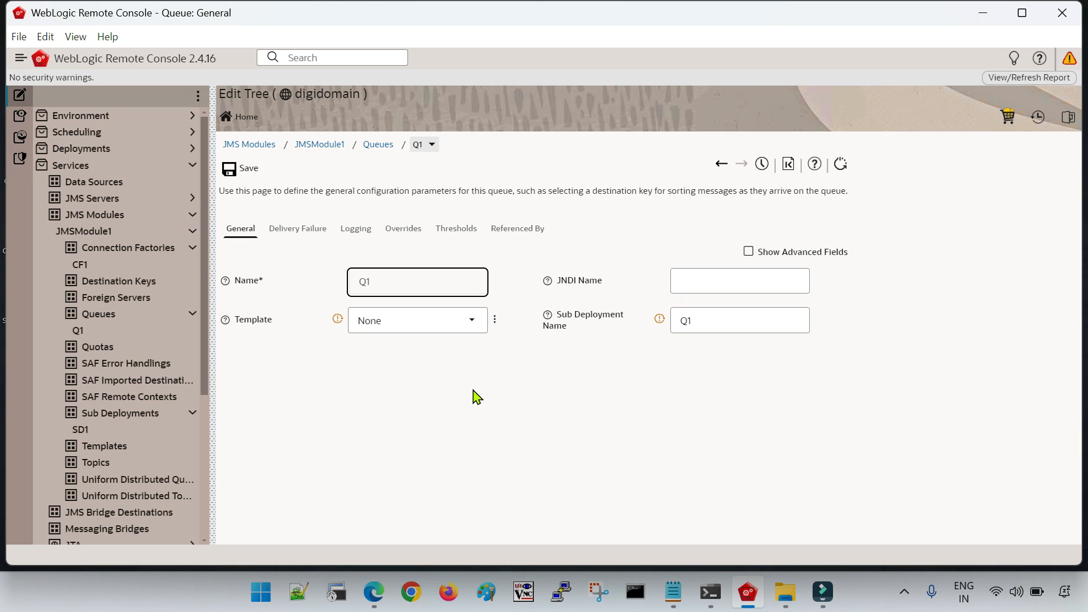
Step: Set the JNDI name of queue Q1 to ttttttrrrr
left_click(679, 280)
type("tttttrrrr")
left_click(673, 378)
left_click(746, 281)
left_click(688, 389)
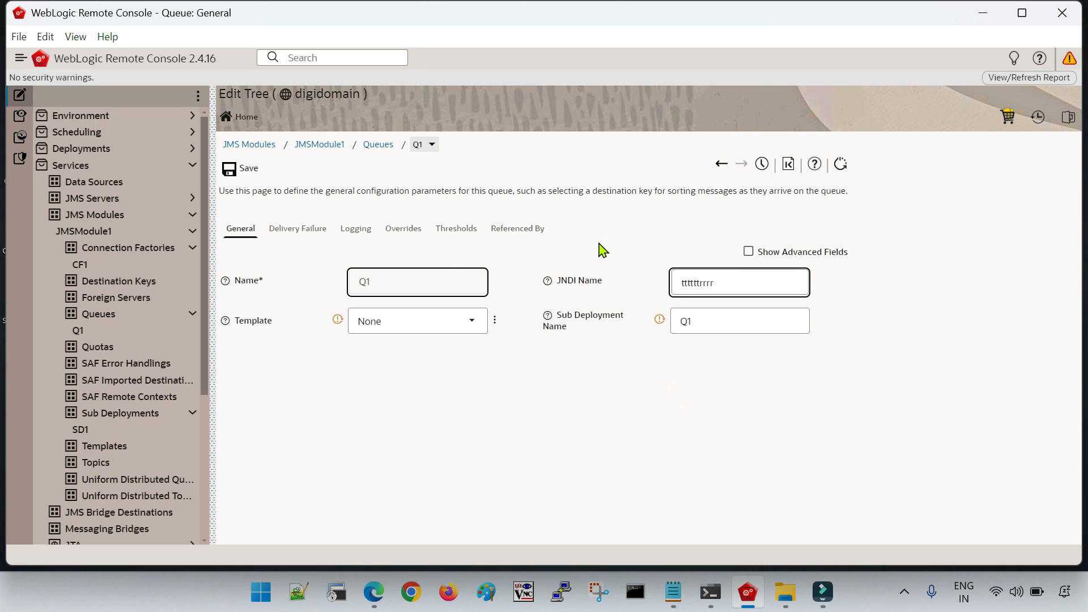
Step: Set the sub deployment name of queue Q1 to SD1 and save the queue
triple_click(560, 323)
left_click(626, 371)
left_click(731, 322)
left_click(602, 380)
left_click(721, 322)
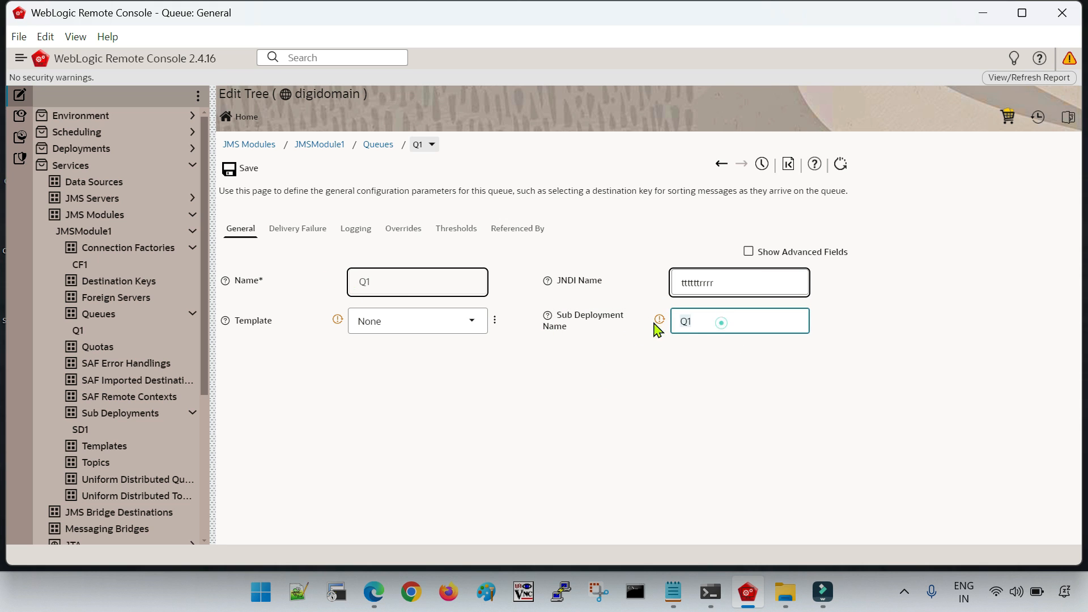
left_click(391, 282)
left_click(458, 356)
left_click(731, 326)
type("SD")
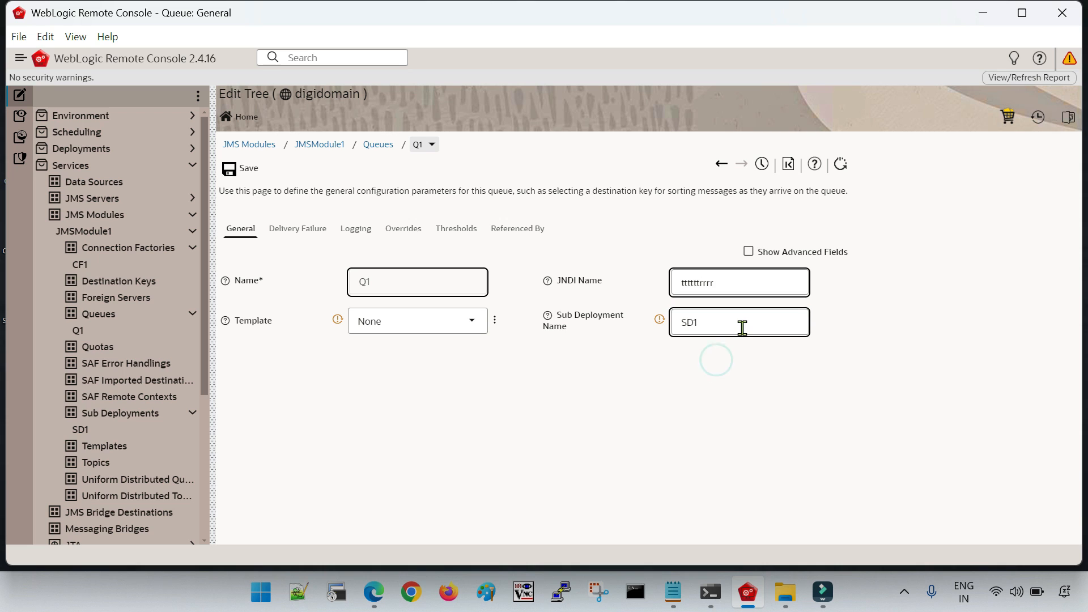
left_click(248, 169)
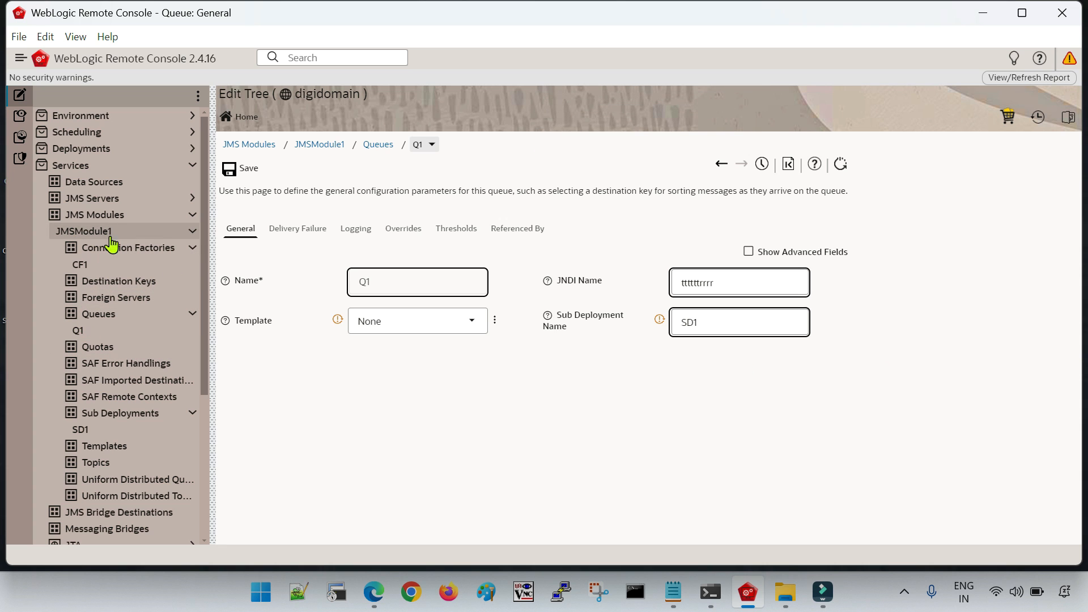
Step: Review file store FS1 and the persistent store and target assigned to JMSServer1 in the JMS servers list
scroll(132, 483, "down", 3)
scroll(129, 488, "down", 3)
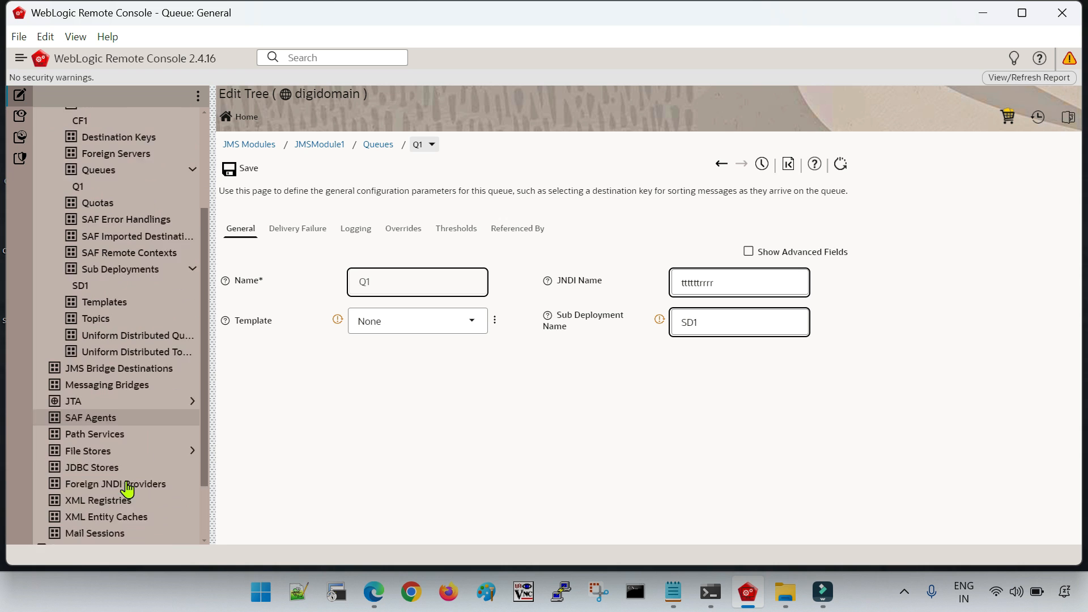
left_click(106, 420)
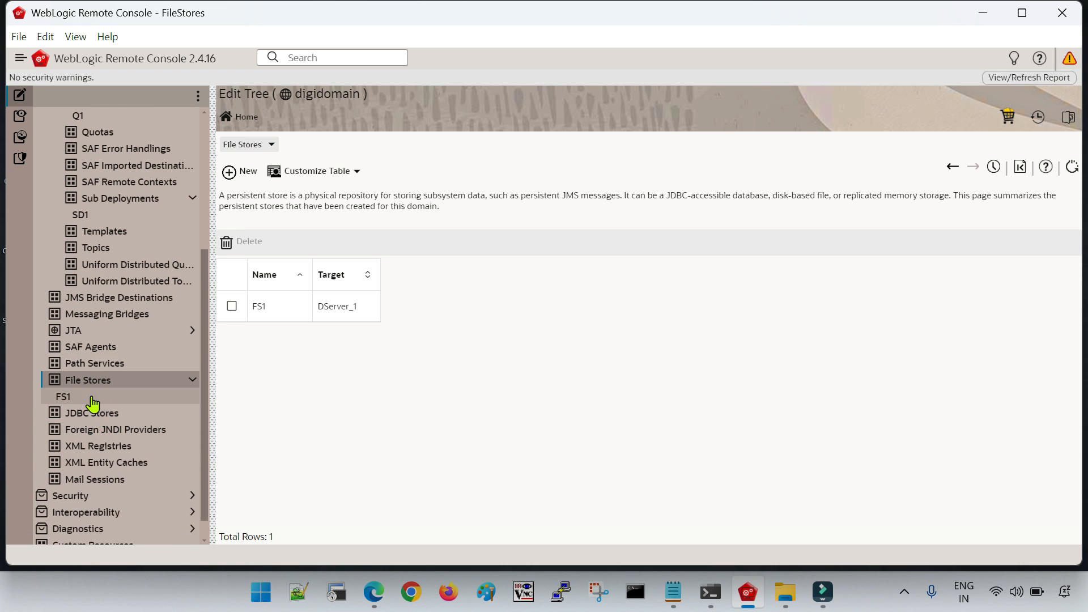
left_click(91, 398)
scroll(95, 340, "up", 5)
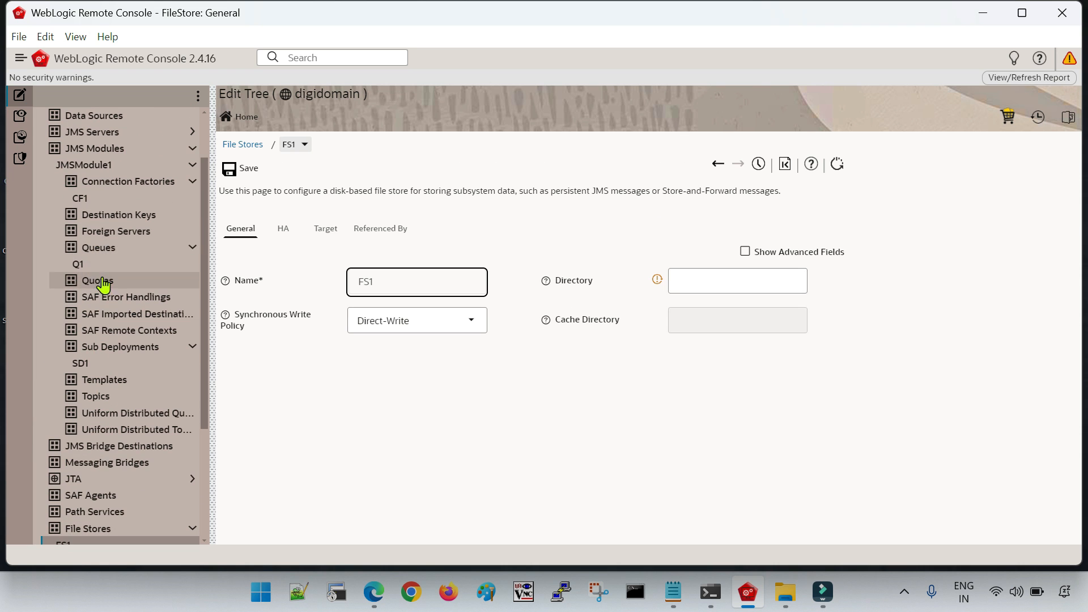
scroll(105, 280, "up", 2)
left_click(112, 199)
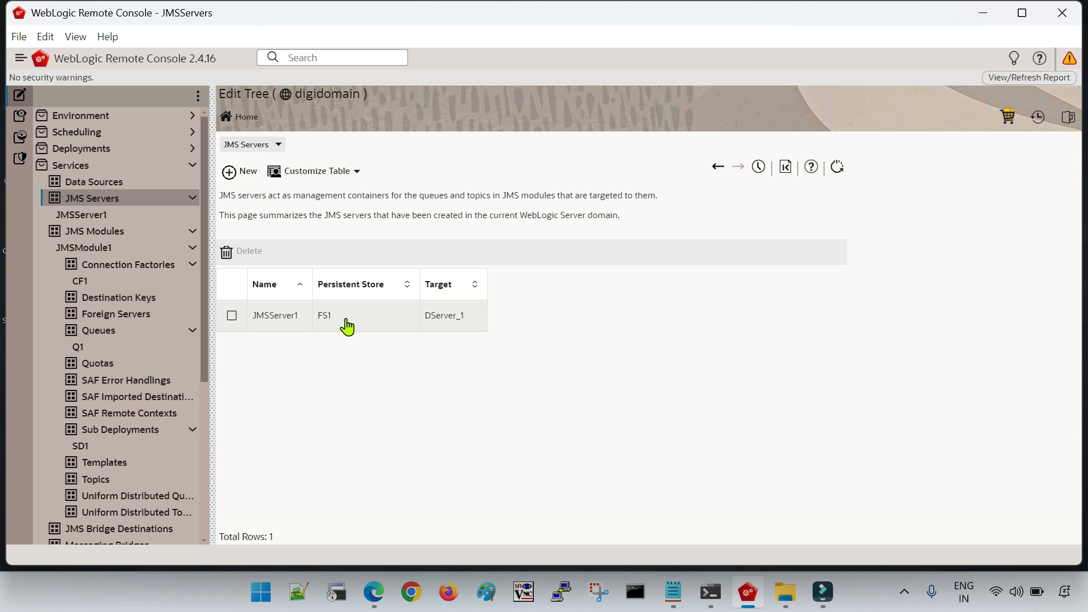
Step: Review the JMS modules list and JMSModule1's sub deployments, connection factories and queues, checking their targets and sub deployment names
left_click(107, 233)
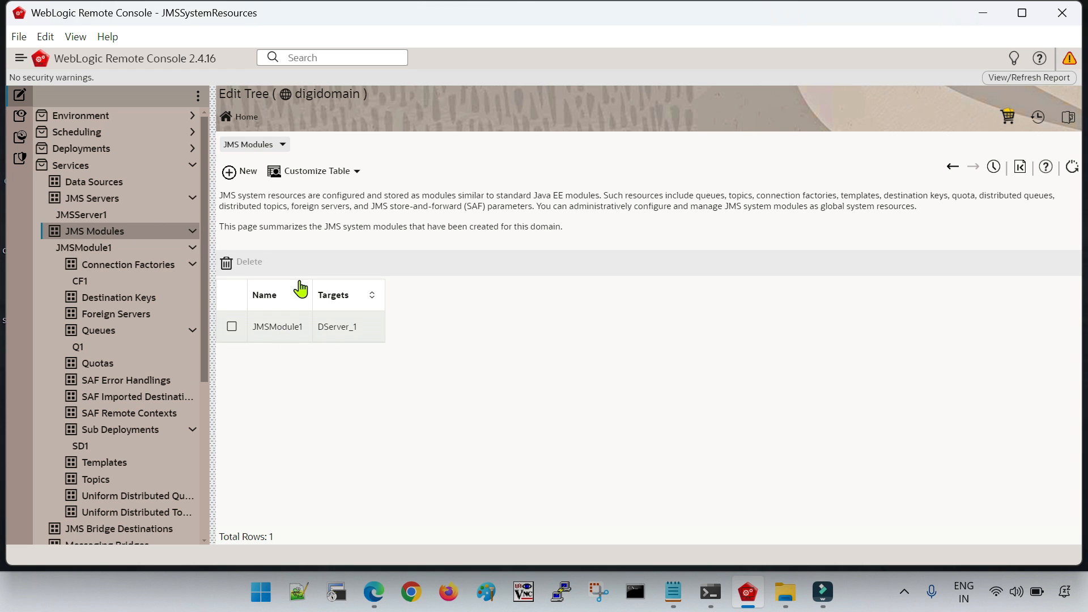
left_click(138, 268)
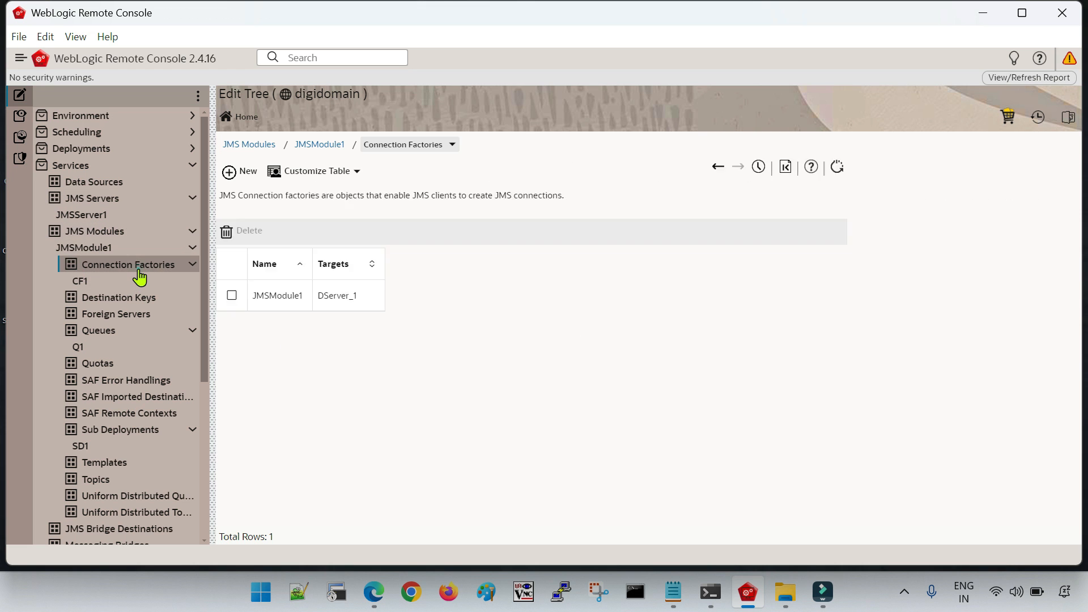
left_click(141, 438)
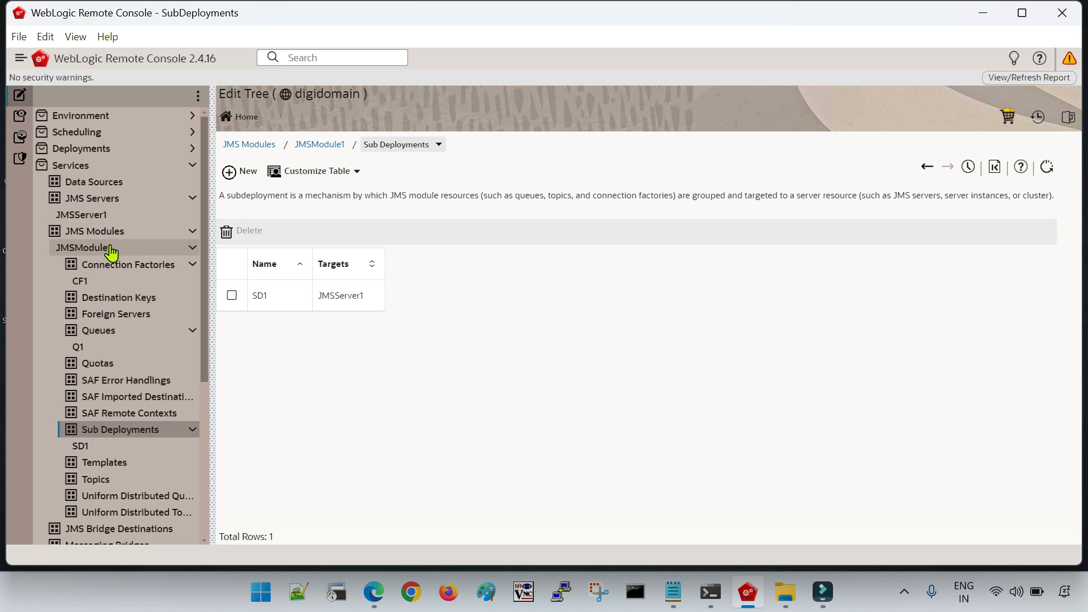
left_click(129, 264)
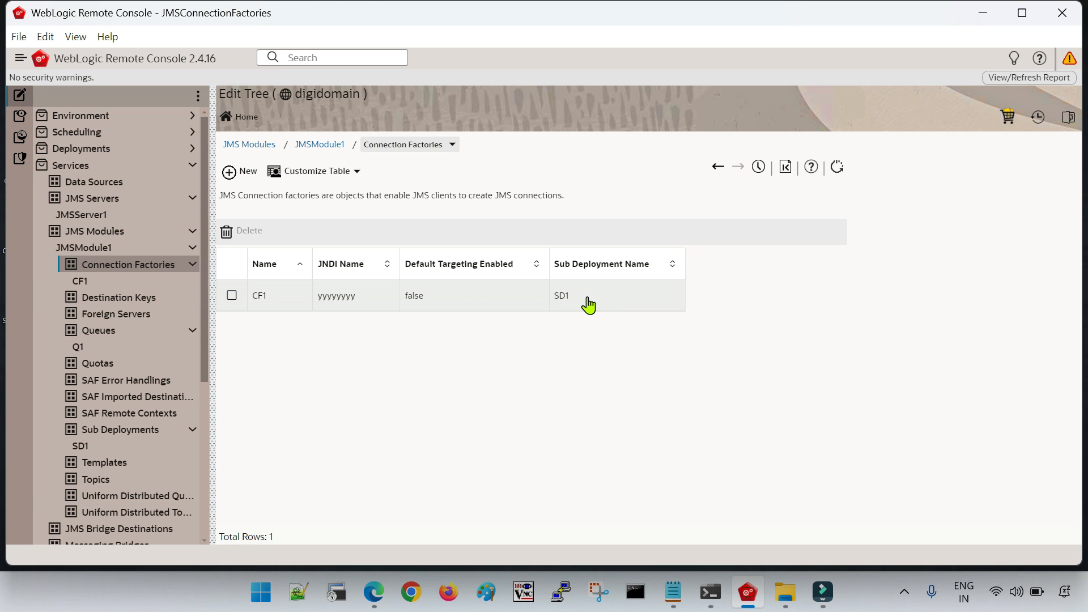
left_click(124, 333)
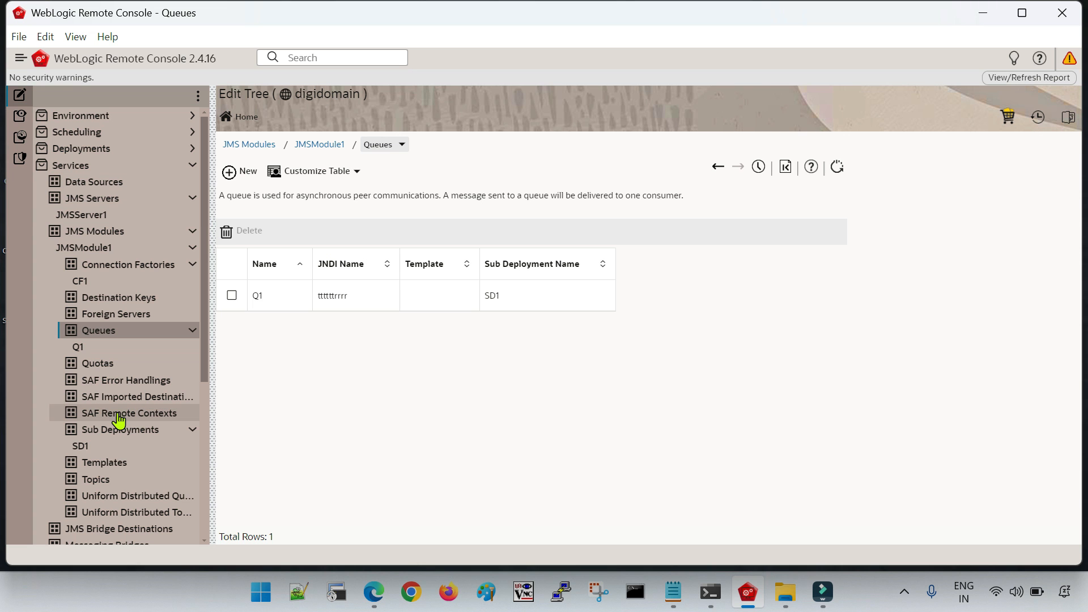
scroll(141, 386, "down", 3)
scroll(152, 404, "up", 3)
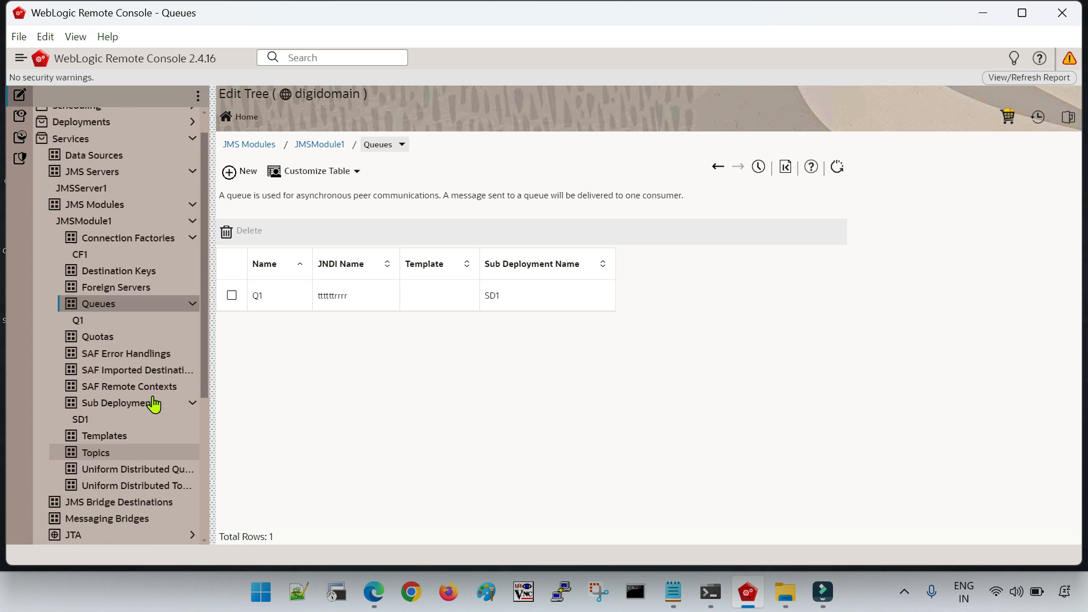